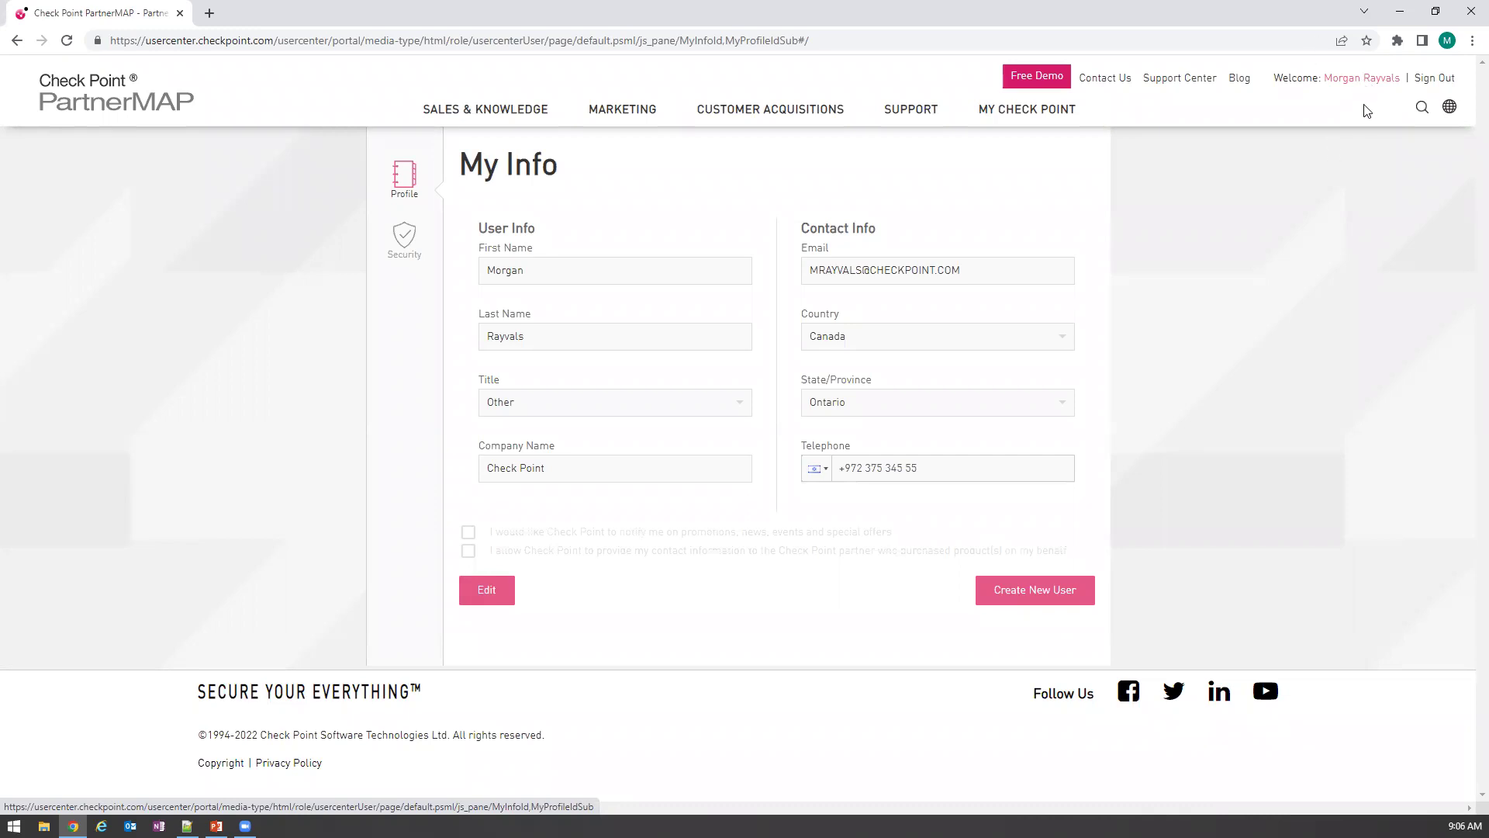
Open the Check Point PRO Report page from the portal's support resources
click(1357, 81)
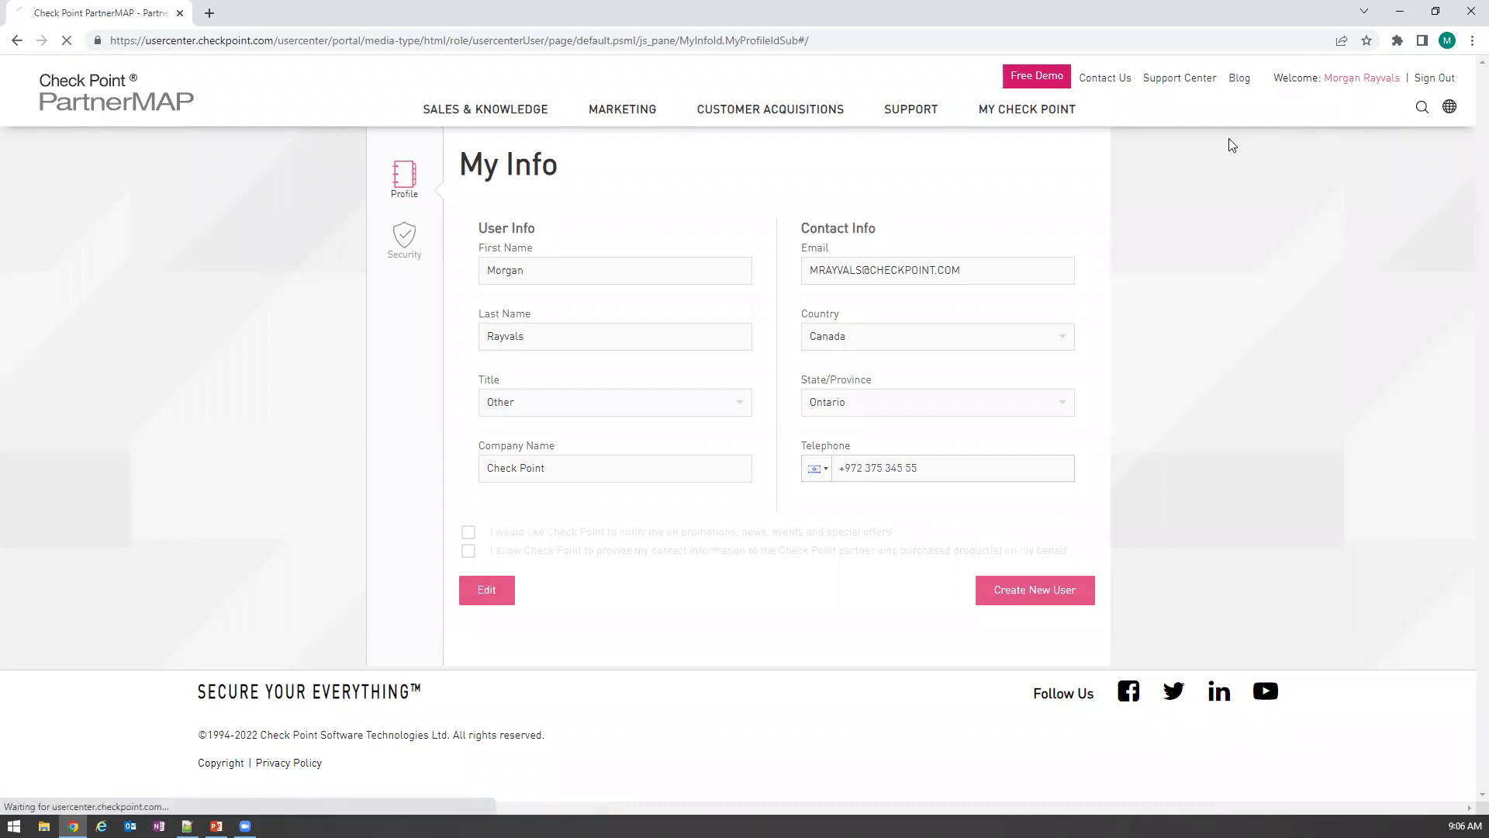
click(912, 110)
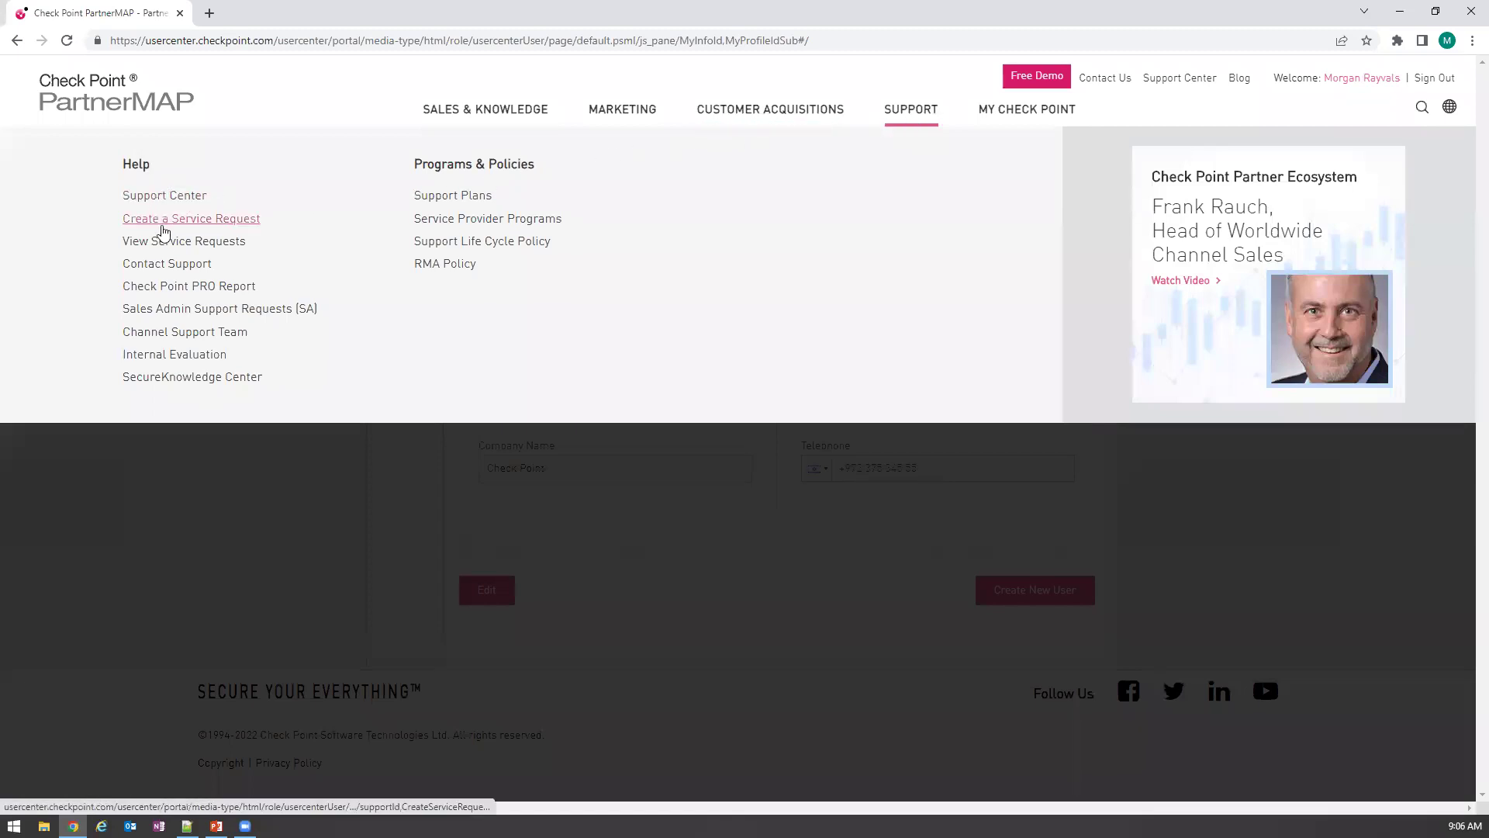
click(181, 292)
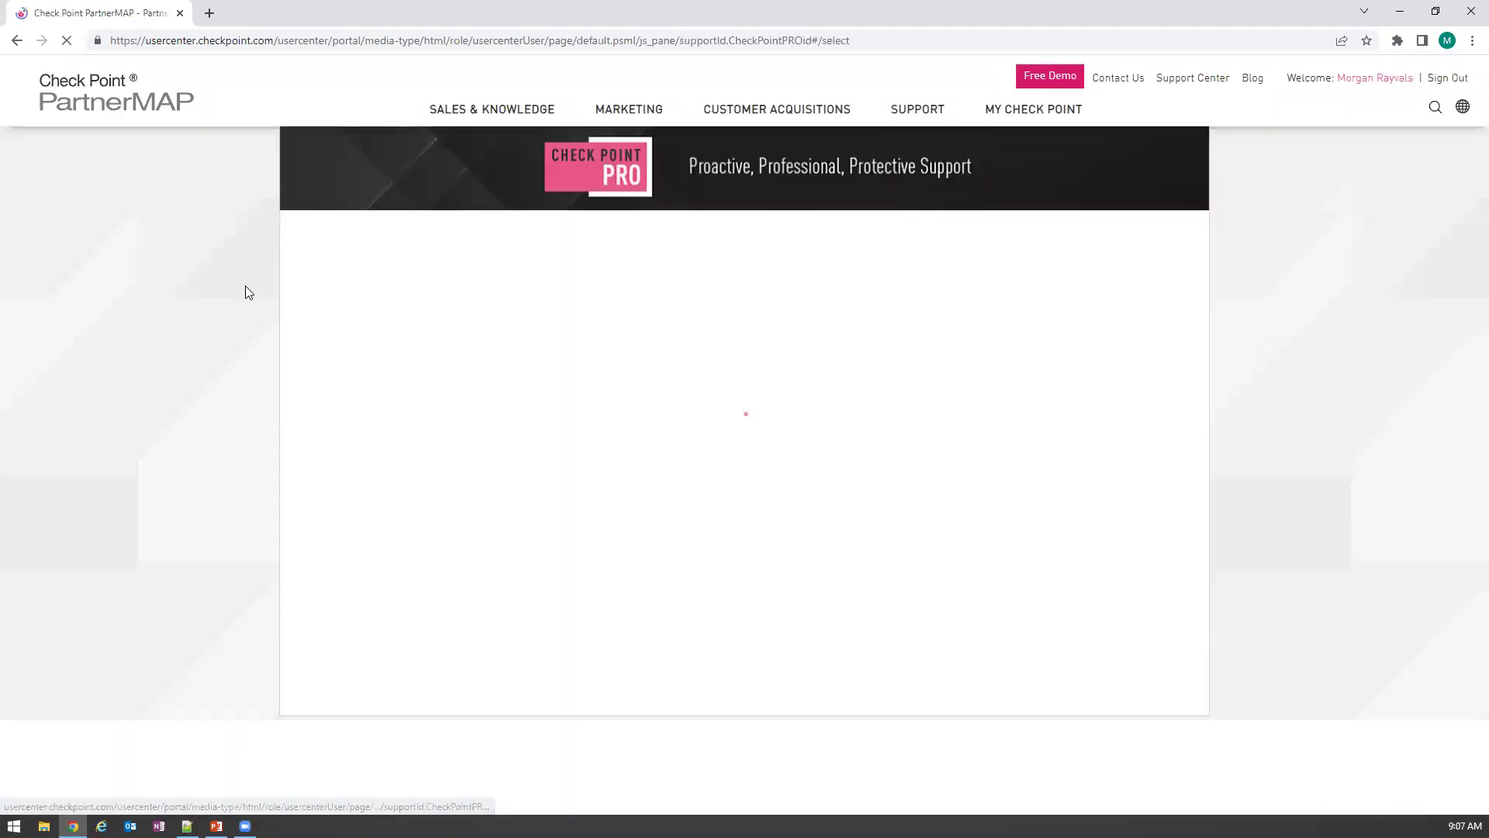
Read the Check Point PRO introduction, covering what the service provides and what is needed to set it up
scroll(853, 465, down, 2)
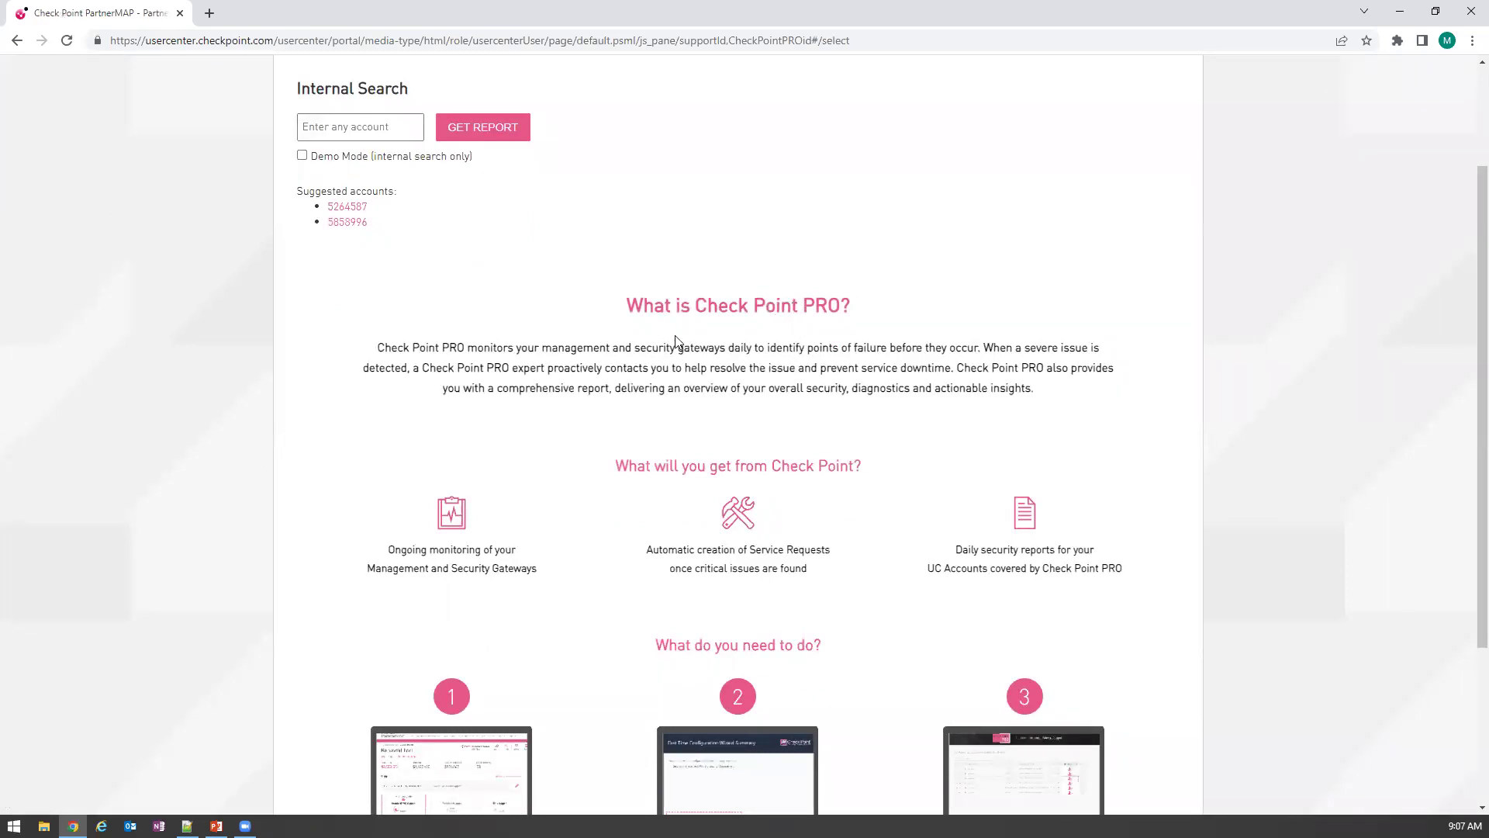
scroll(682, 343, down, 1)
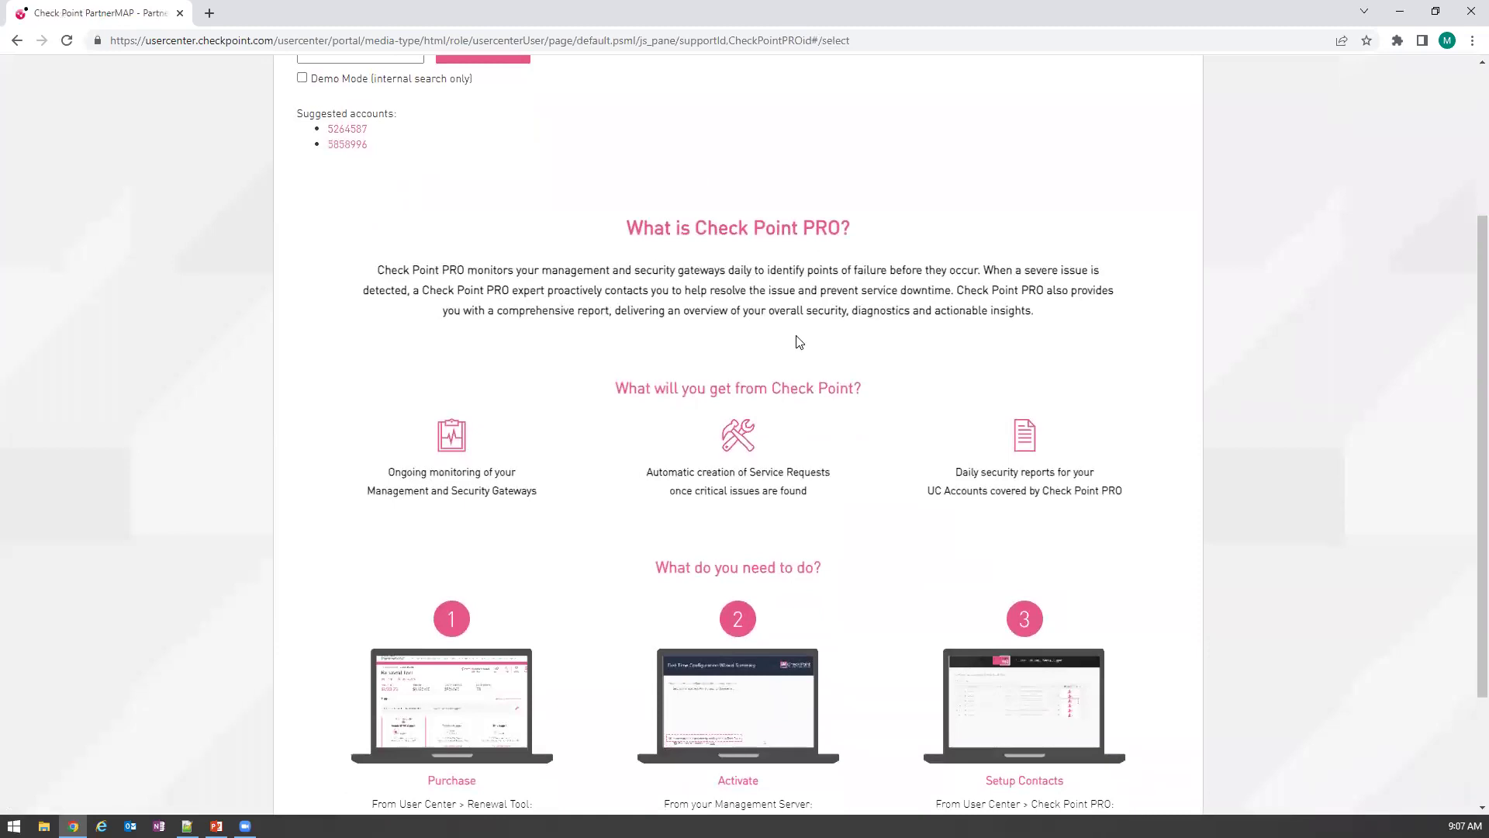
scroll(800, 341, up, 1)
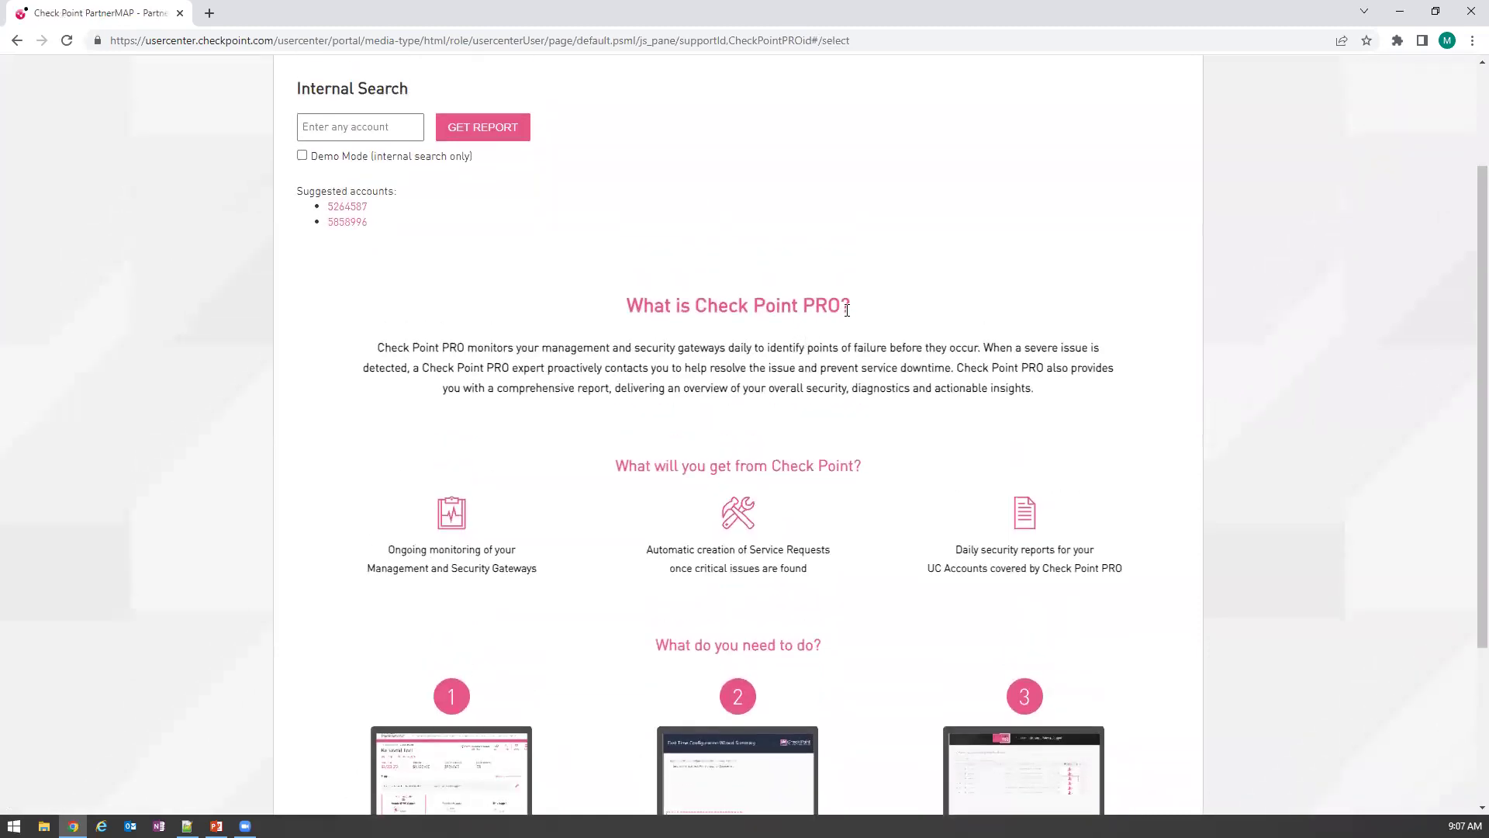
scroll(848, 310, up, 1)
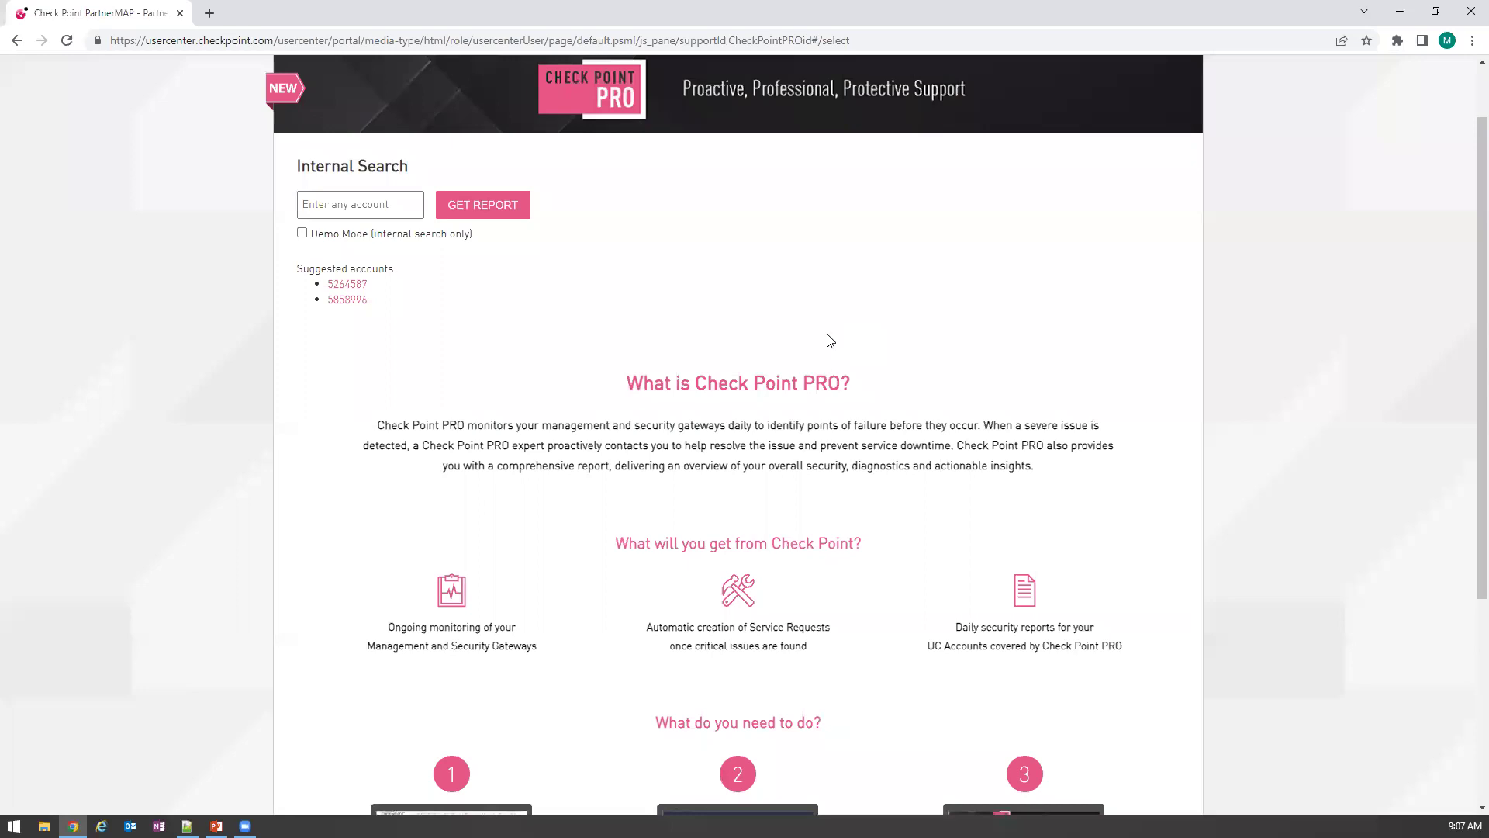
scroll(441, 311, down, 2)
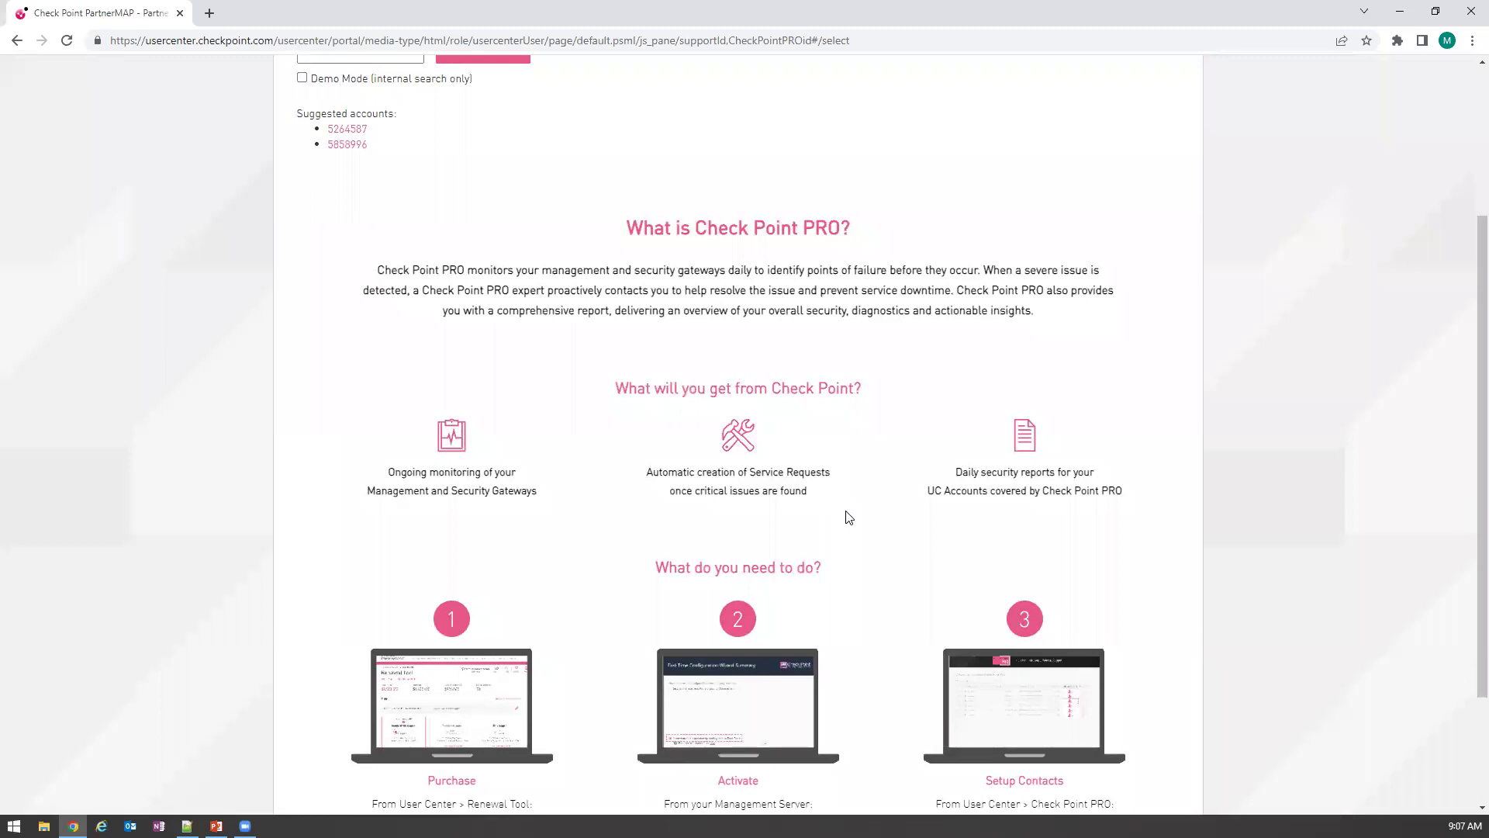
scroll(850, 518, up, 3)
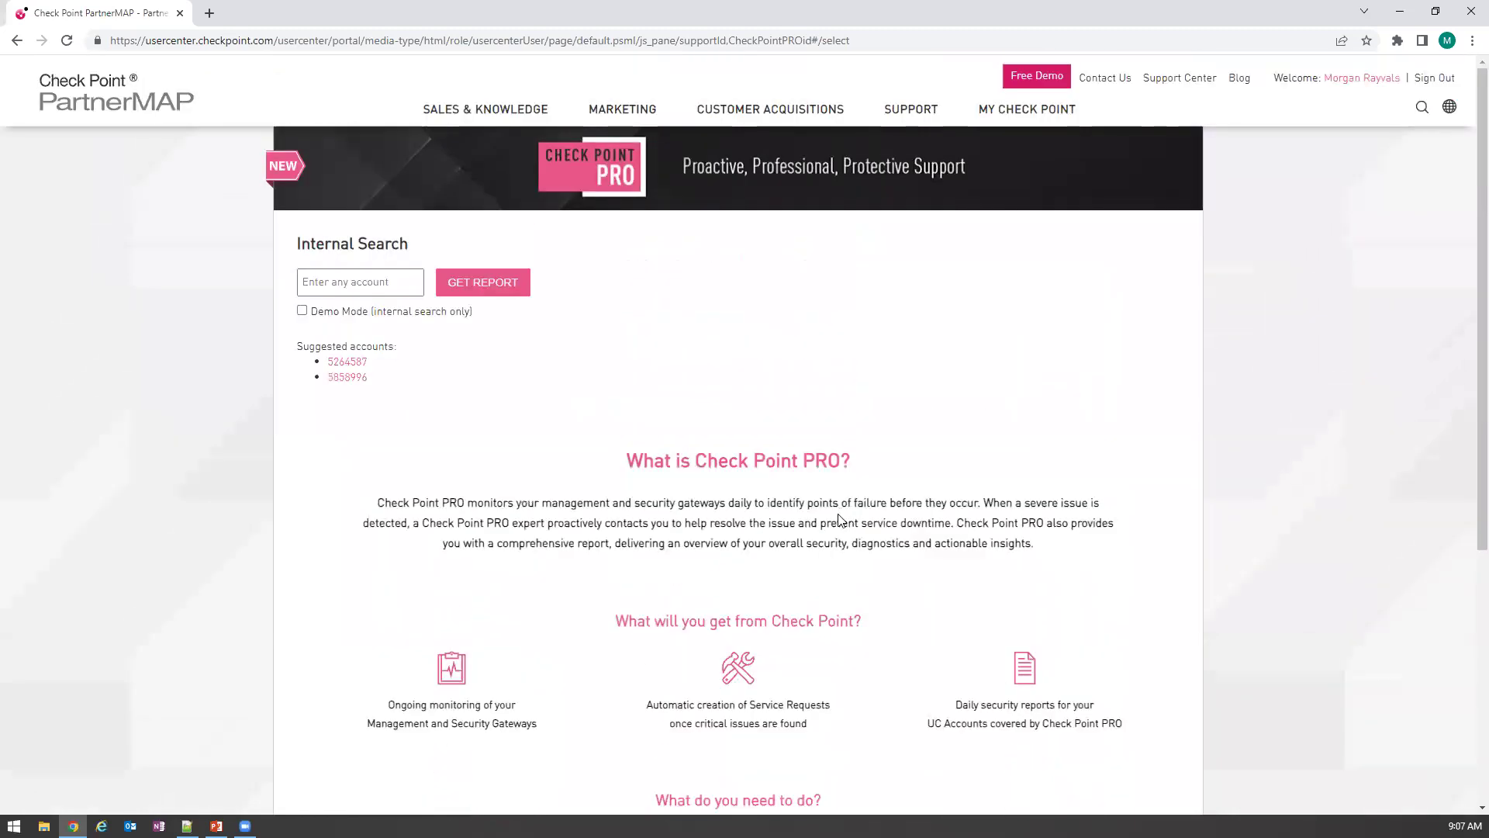
scroll(851, 519, down, 3)
scroll(859, 632, up, 3)
Enter the customer's account number in Internal Search, enable Demo Mode and get the PRO report
click(394, 281)
click(371, 321)
click(302, 311)
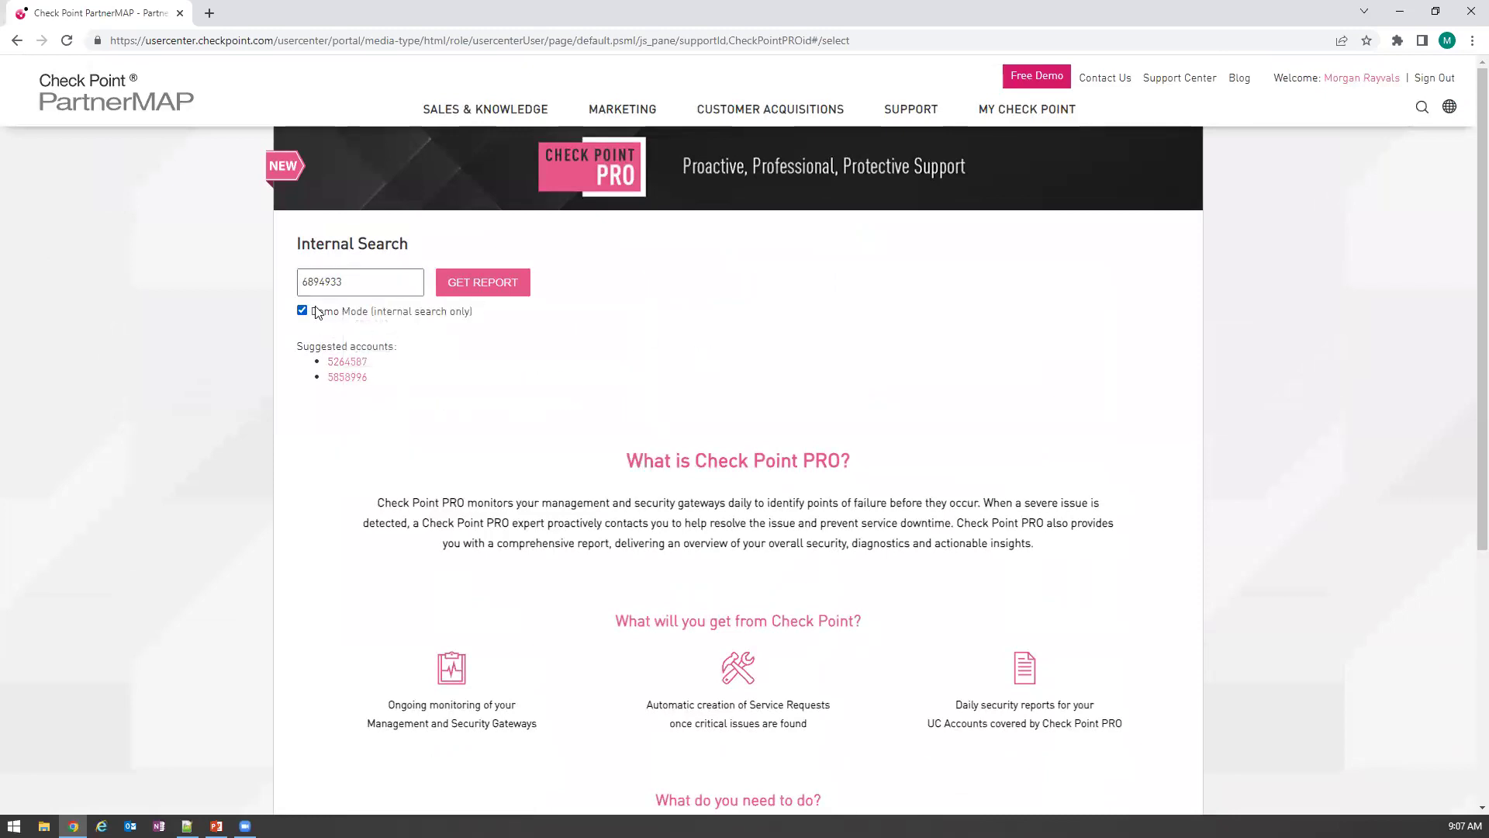
click(507, 287)
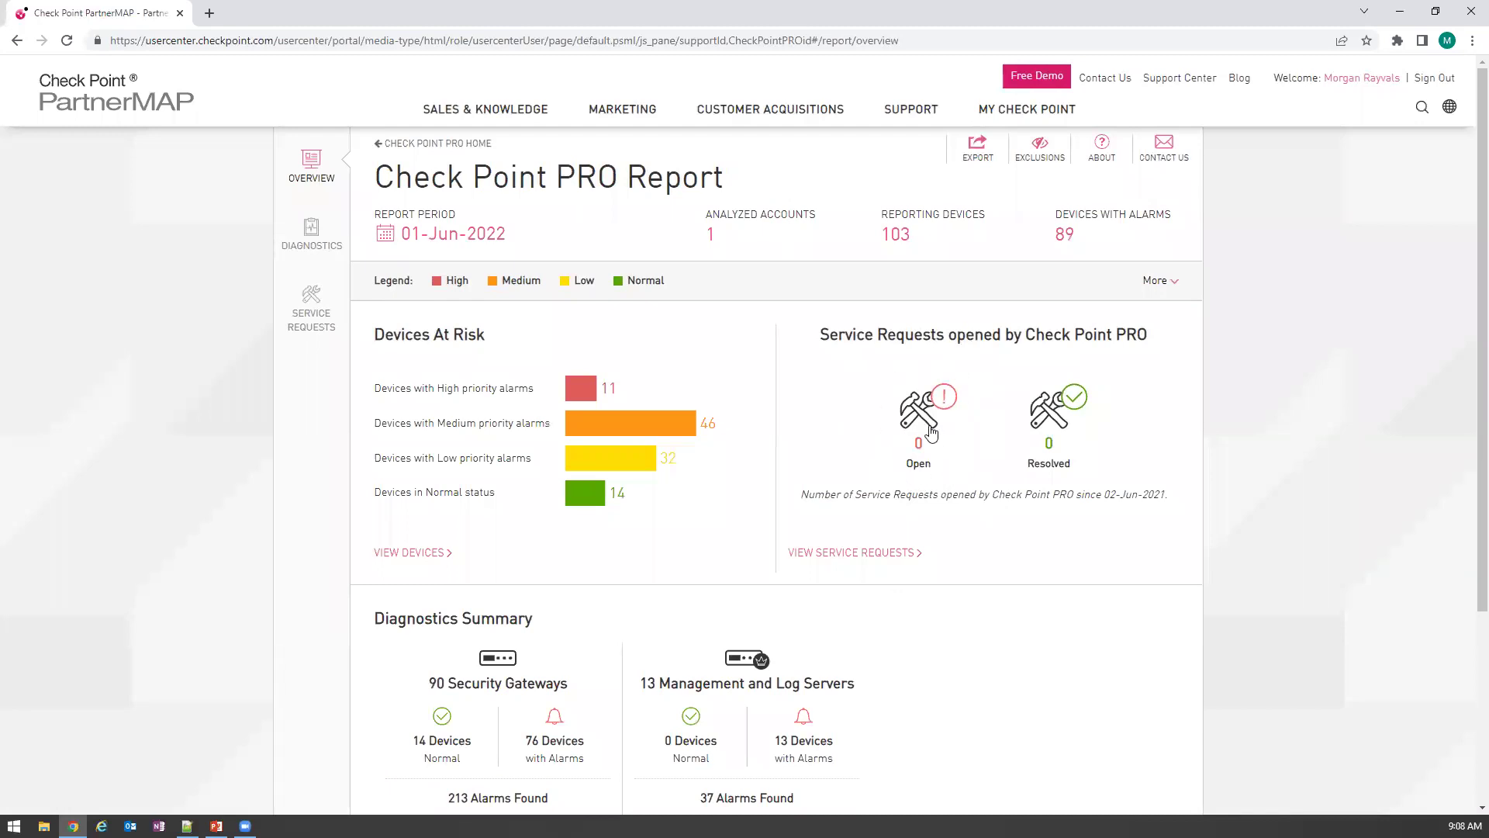
Check the report's service requests opened by Check Point PRO and return to the overview
click(324, 317)
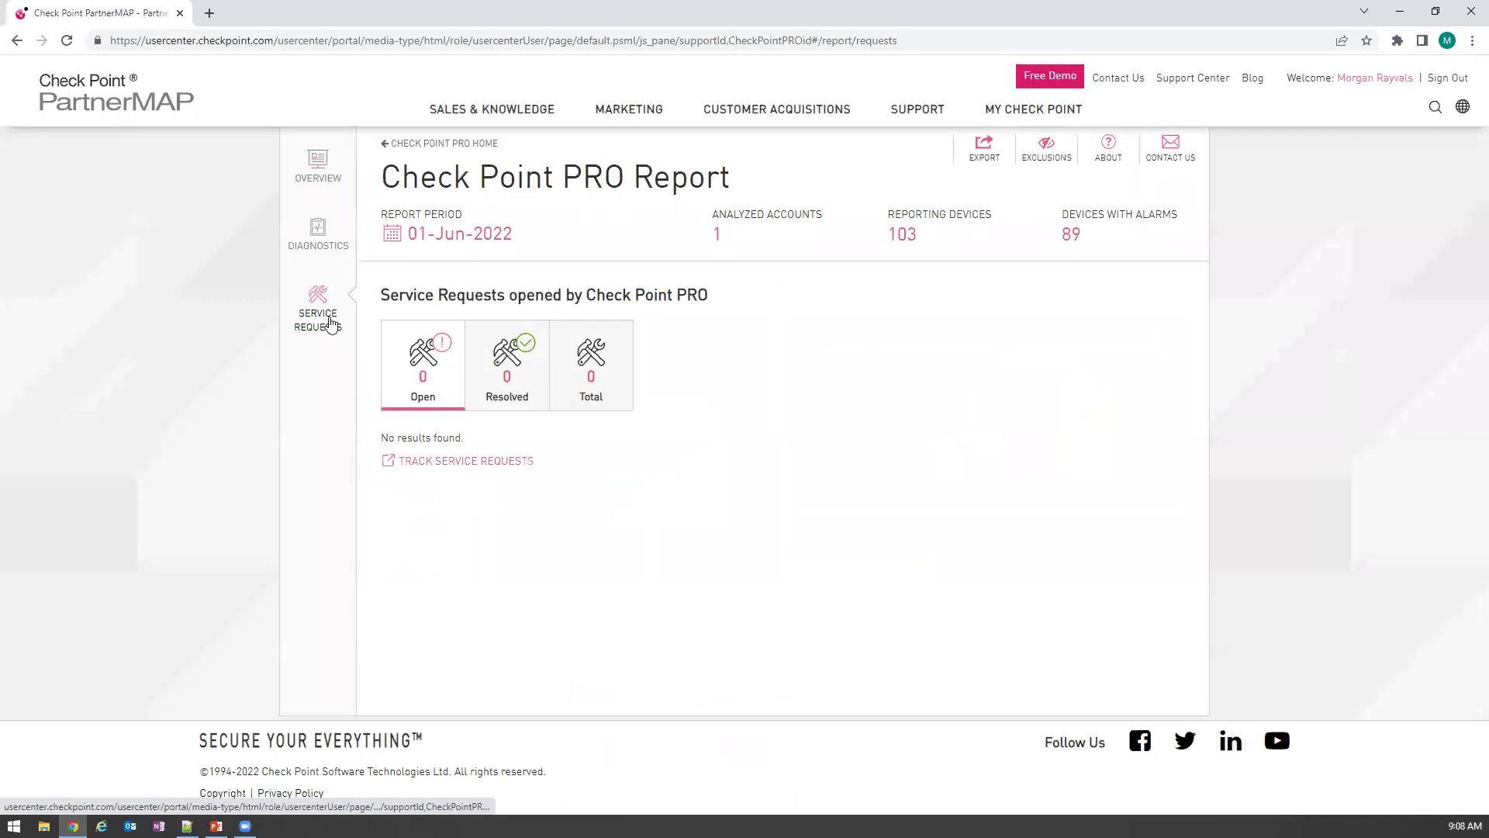
click(318, 165)
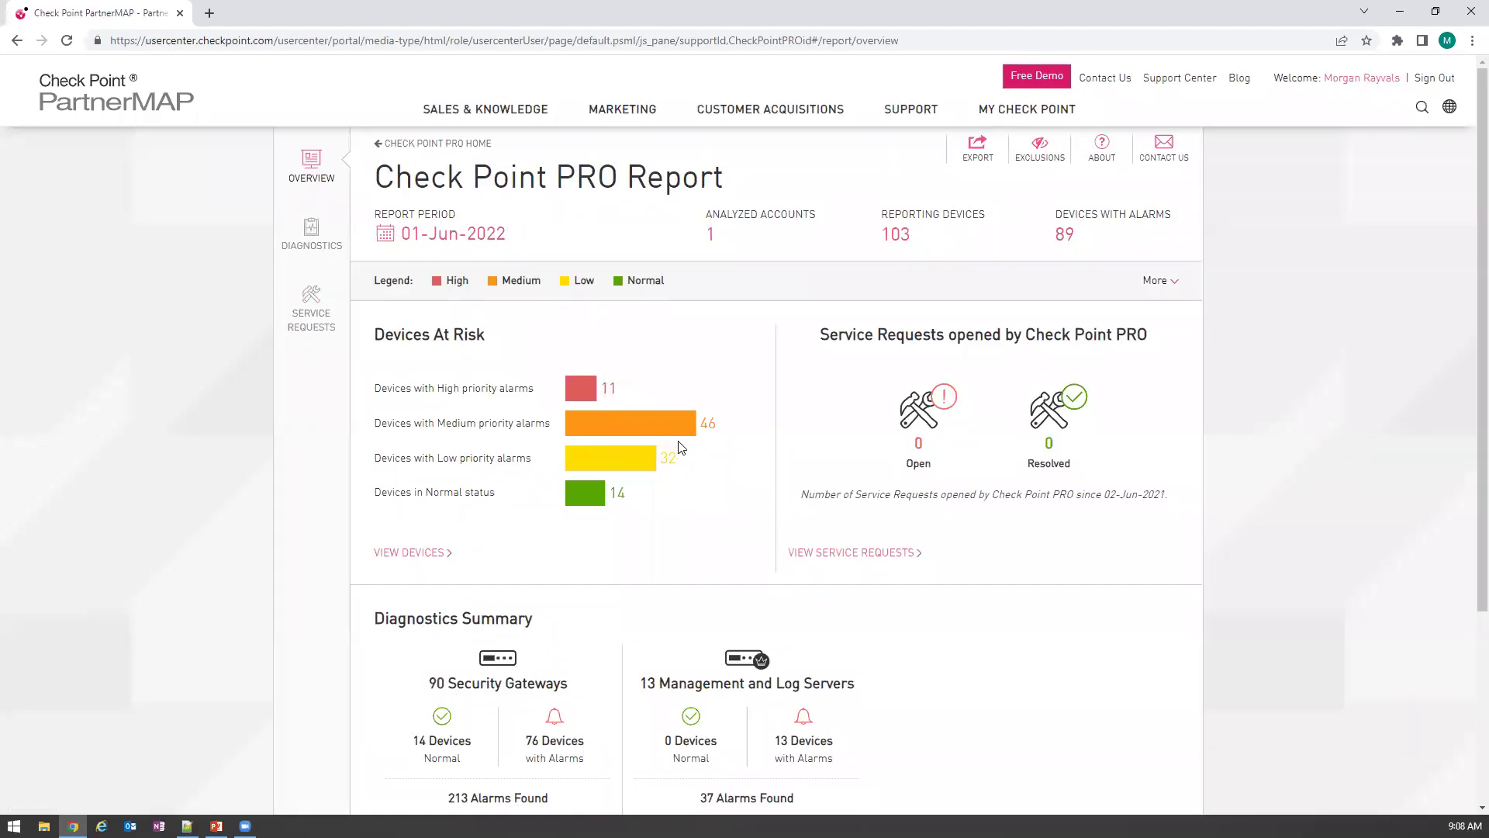
List the devices with High priority alarms and inspect the alarm details of the 15600 NGTX Appliance
click(593, 389)
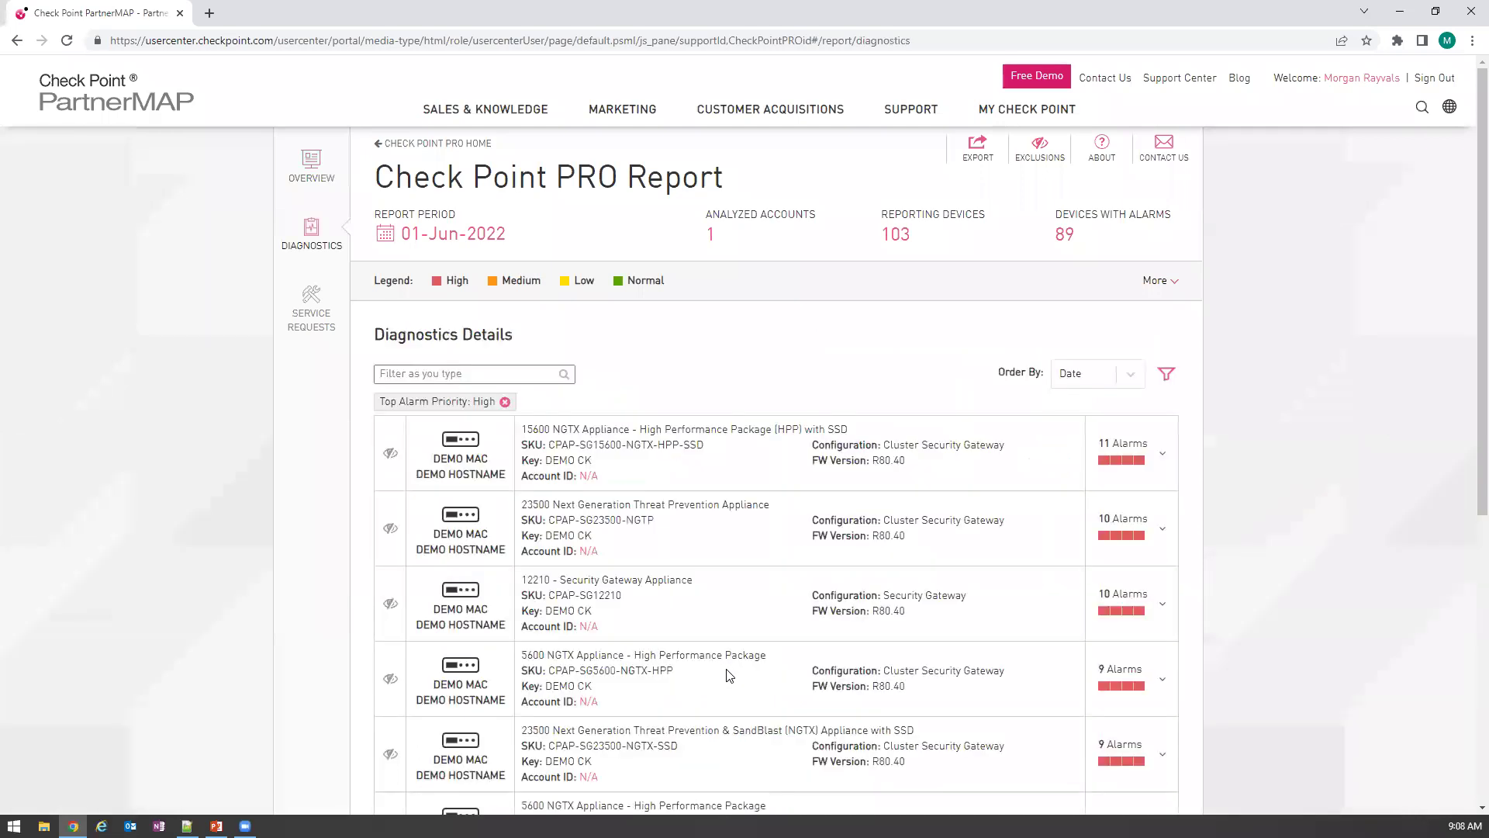
scroll(776, 489, down, 5)
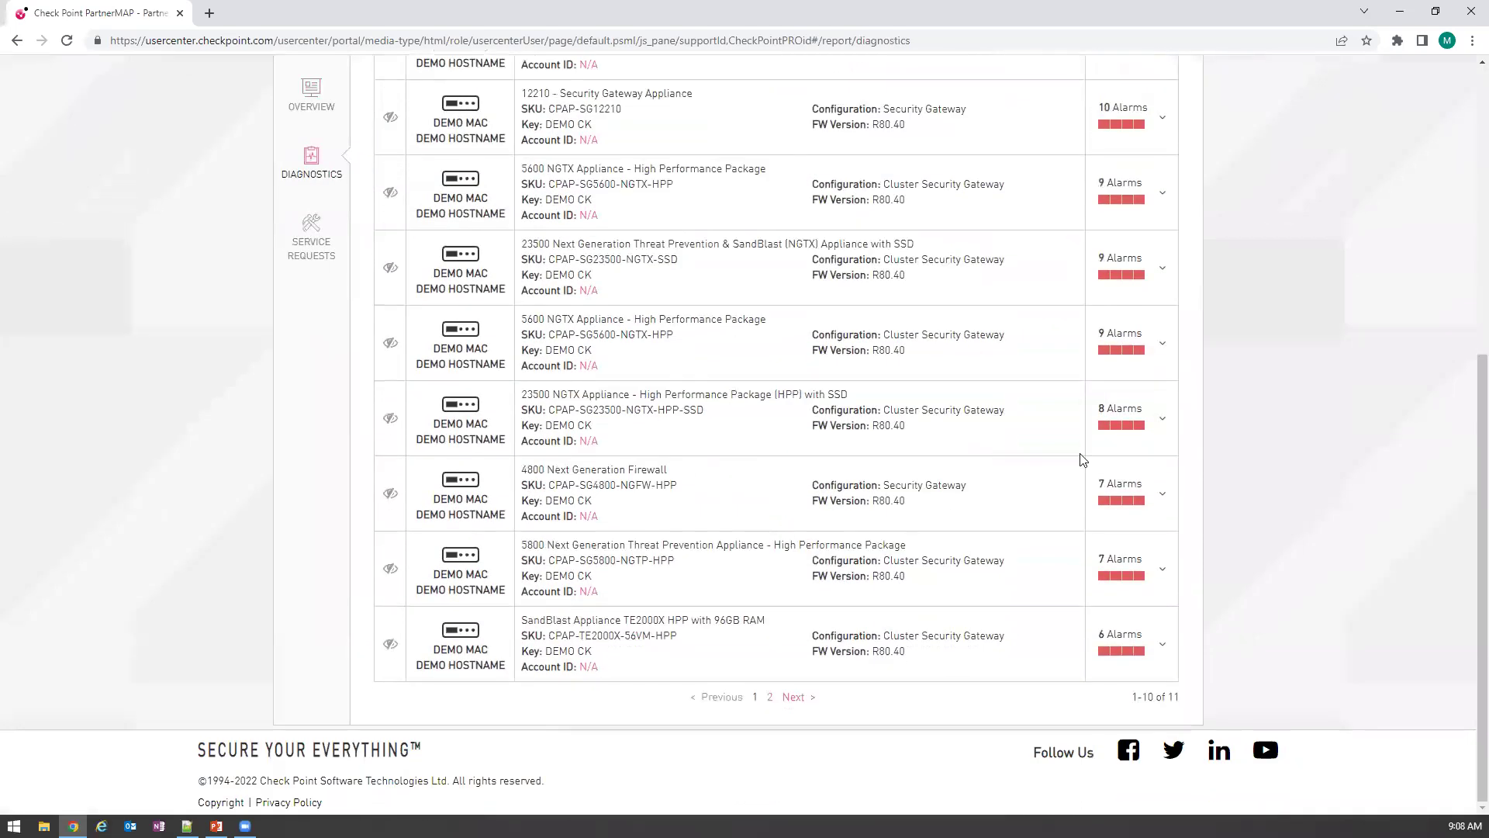
scroll(1113, 476, up, 2)
click(1137, 280)
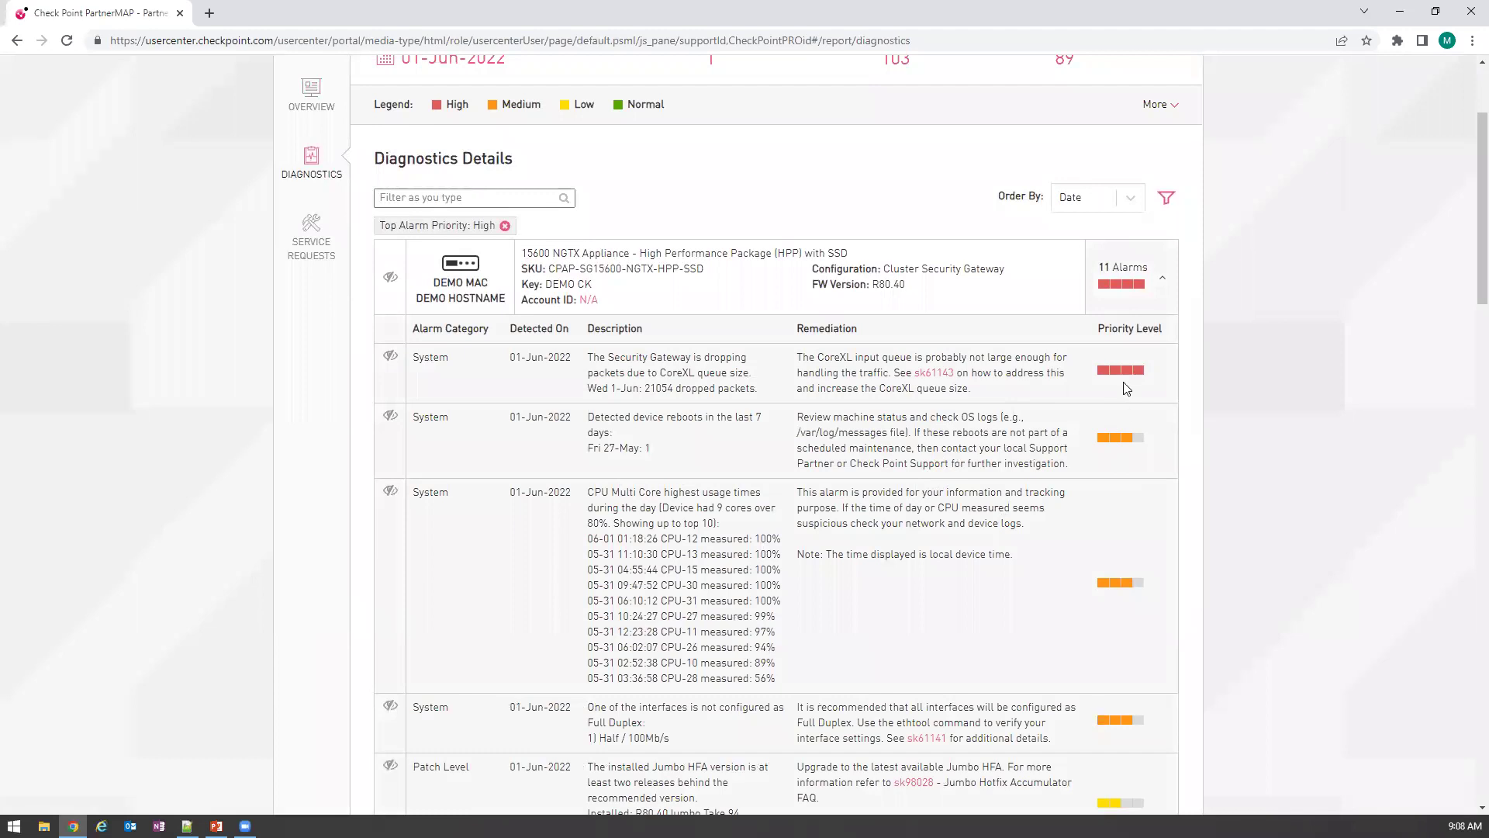
click(1128, 304)
Remove the High top alarm priority filter from the diagnostics list and return to the report overview
scroll(954, 698, down, 2)
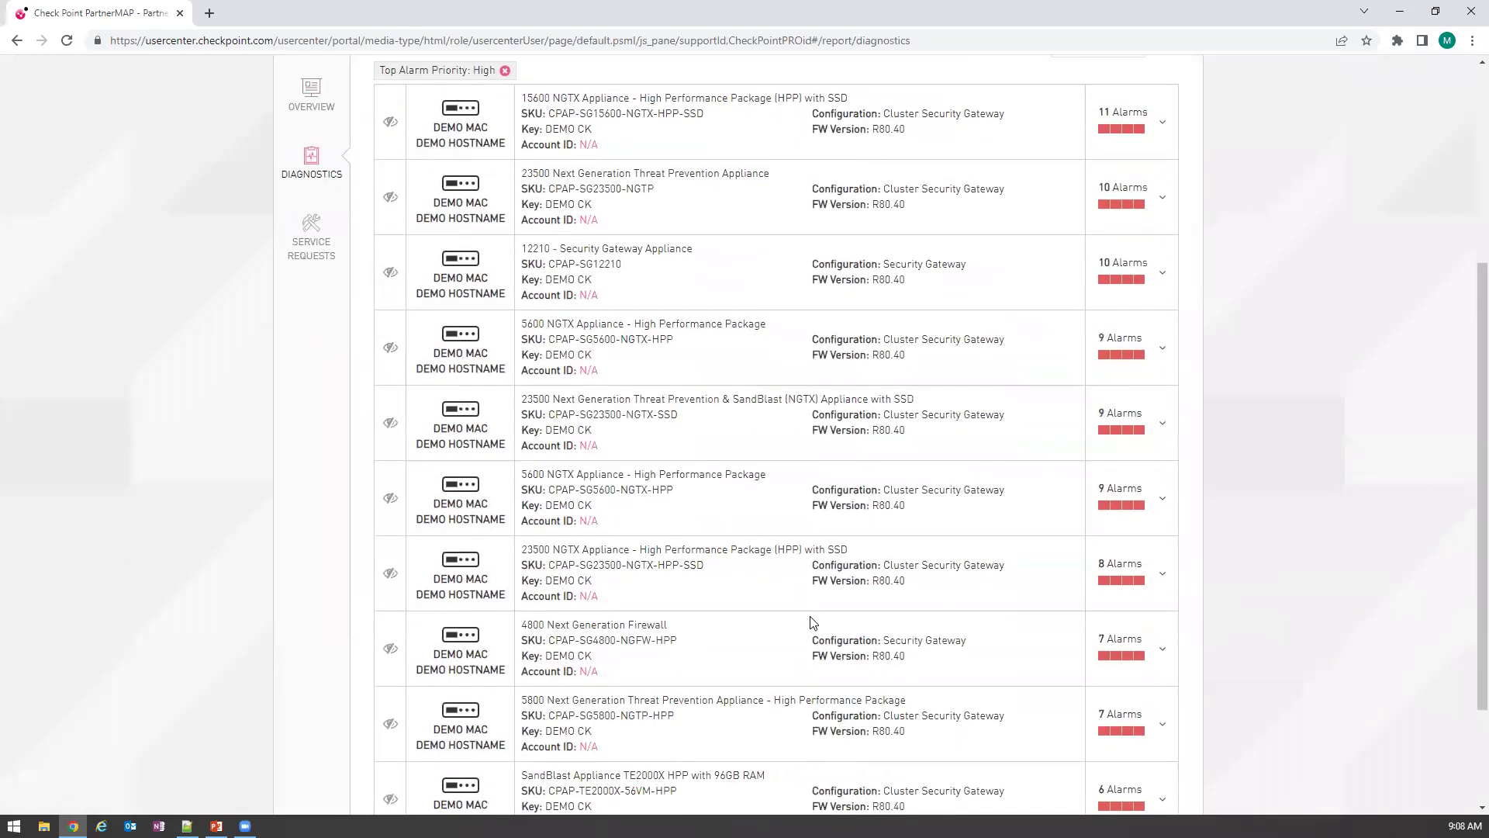
scroll(812, 622, up, 2)
click(505, 226)
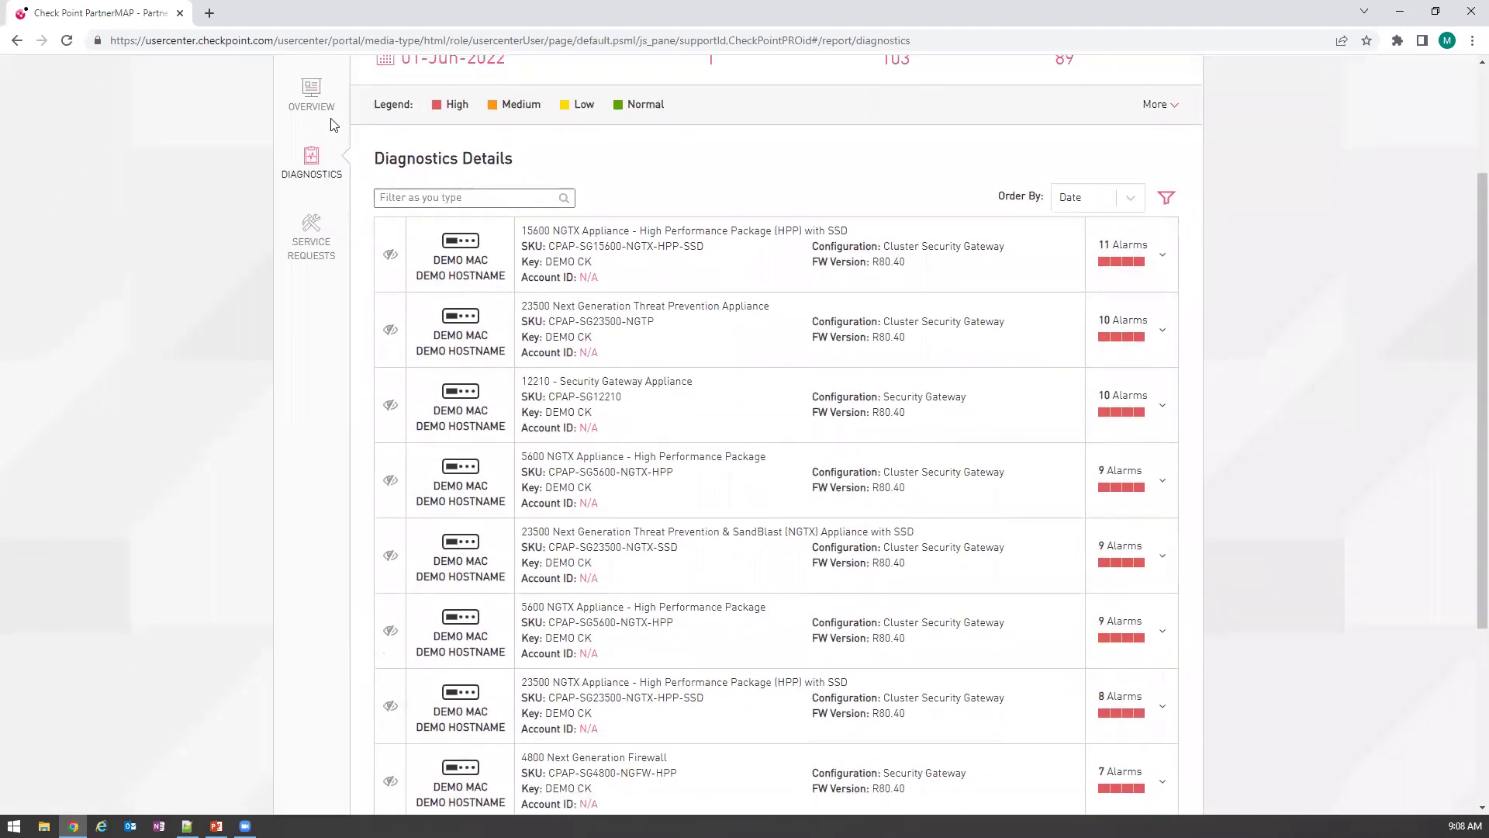
click(331, 117)
Review the alarm charts in the Diagnostics Summary and view the report's Excel and PDF export options without exporting
scroll(602, 609, down, 2)
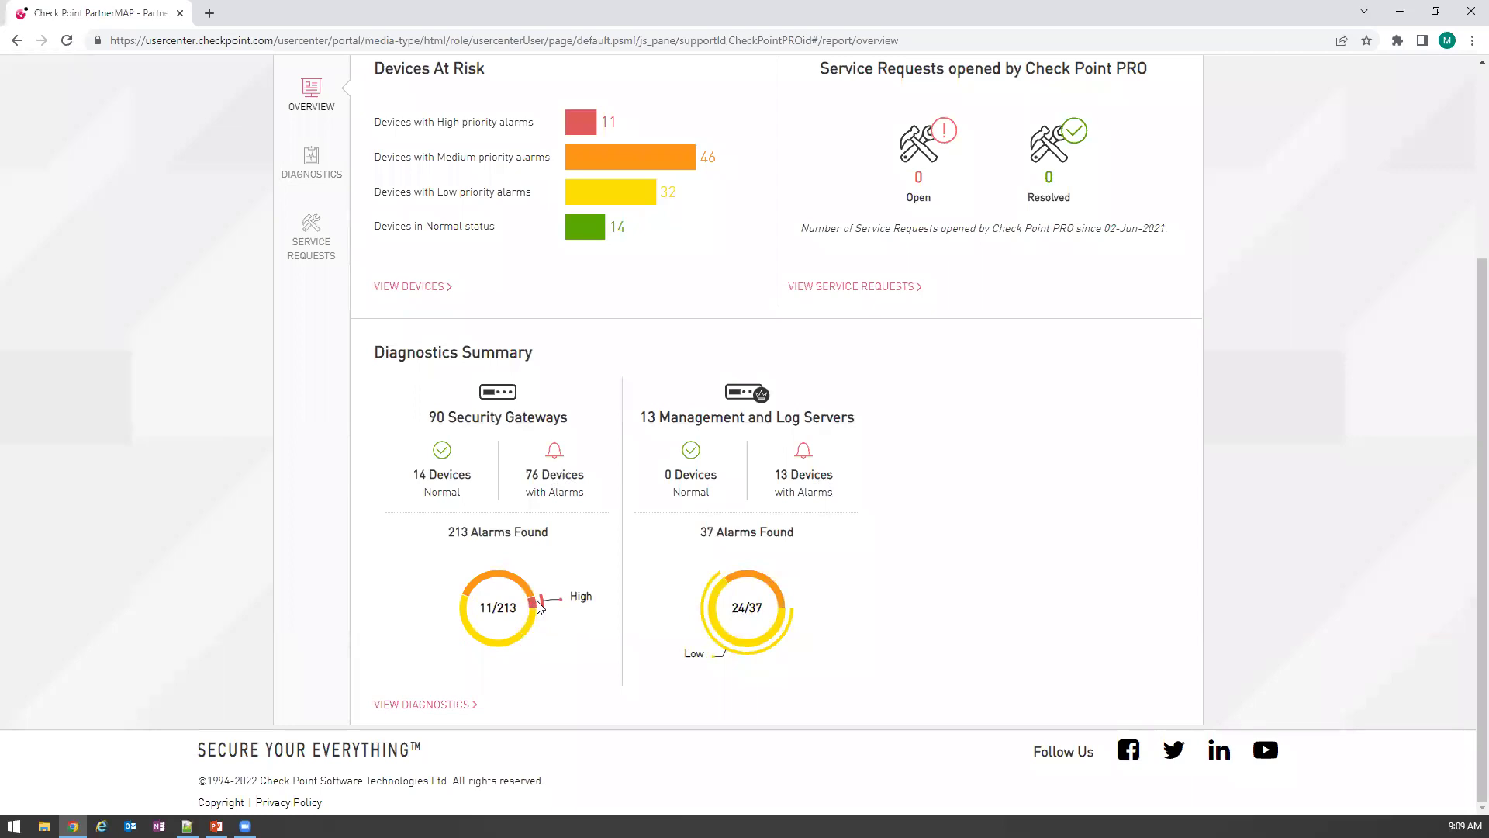
scroll(541, 606, up, 3)
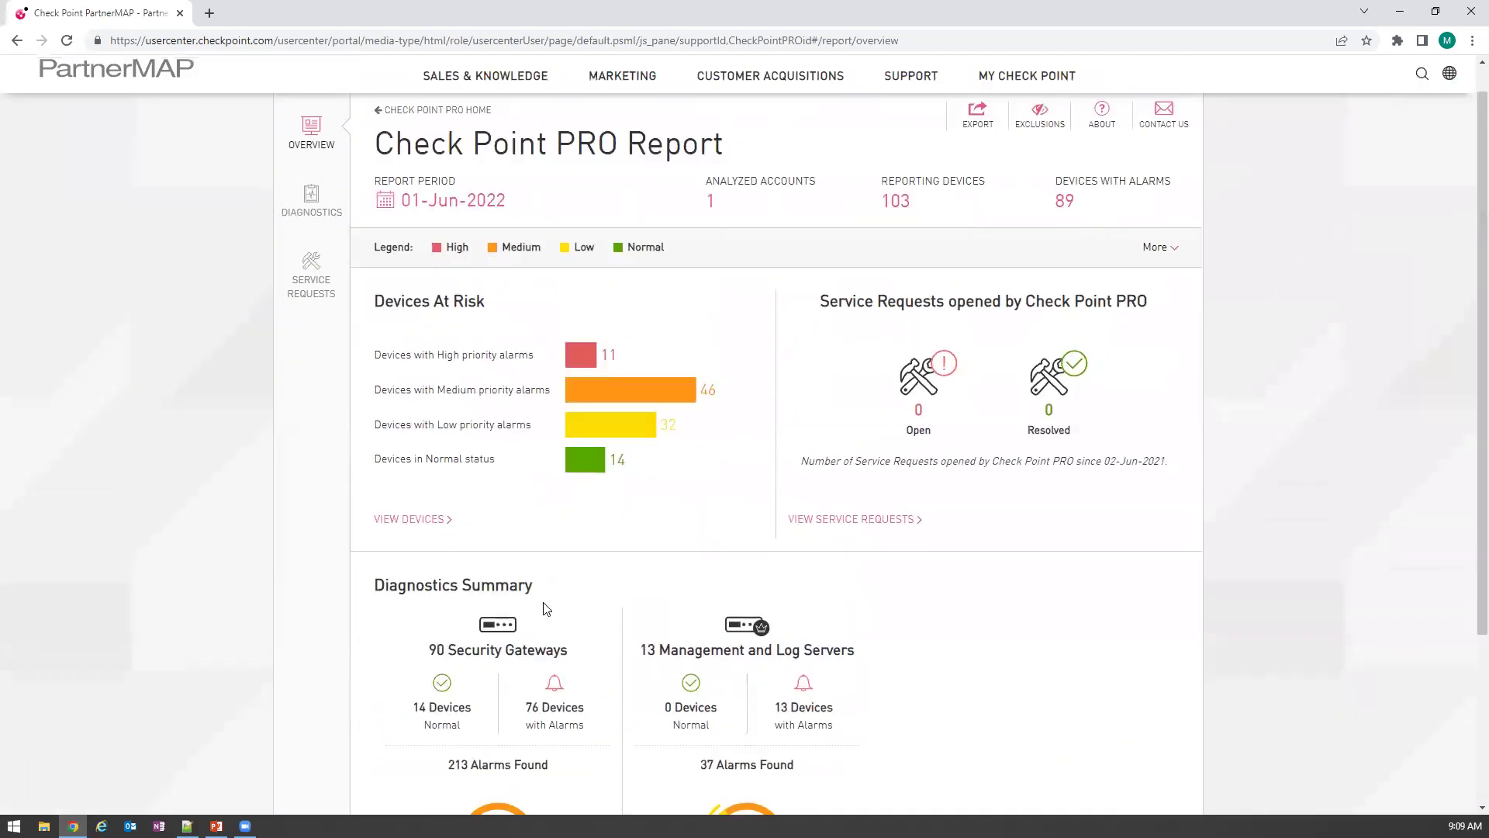
click(977, 115)
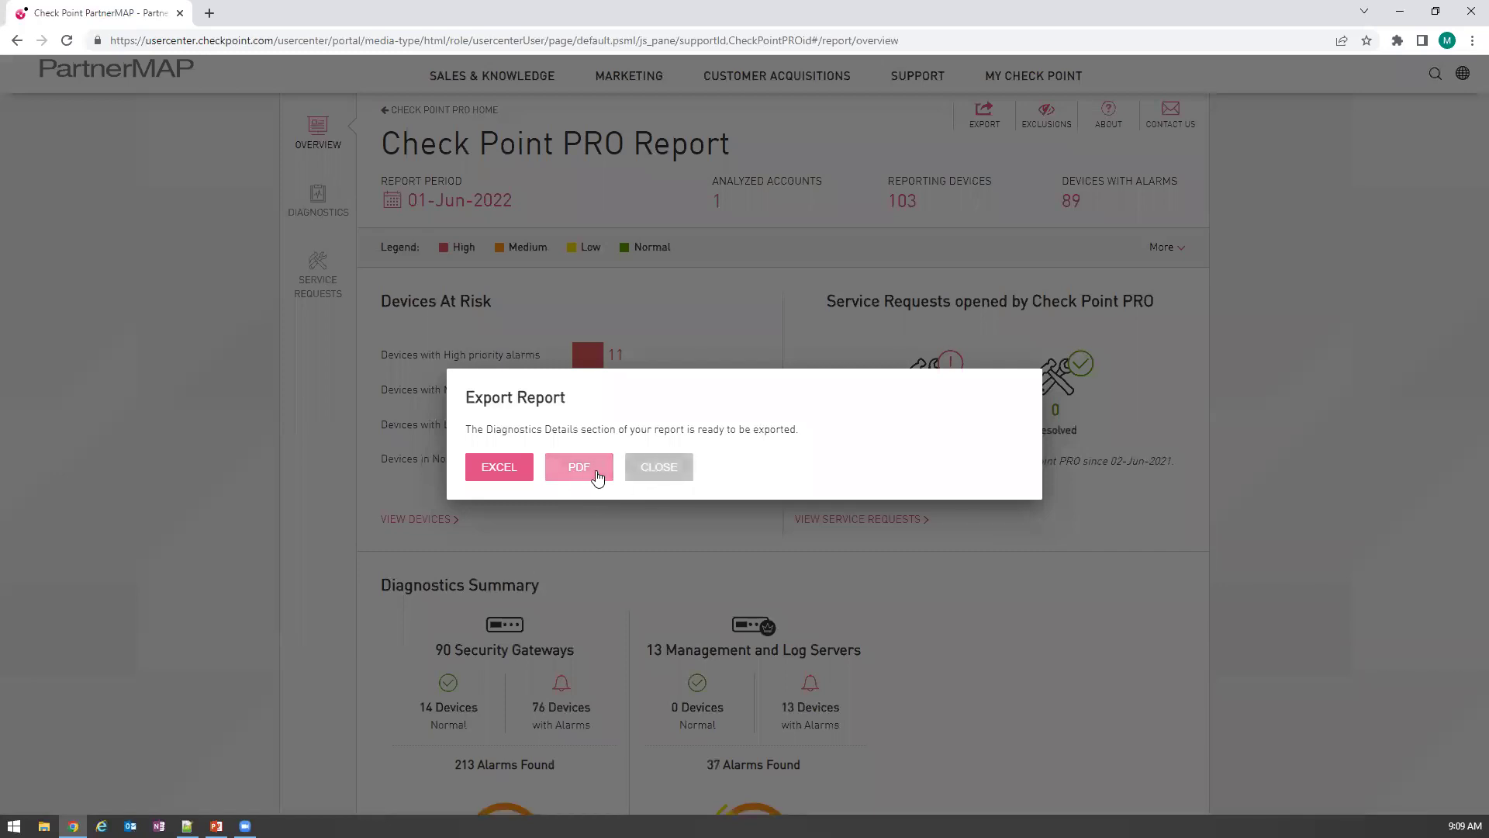
click(659, 466)
Browse the report period calendar through May and June 2022 without picking a date, and revisit the report's export options
click(496, 200)
click(412, 230)
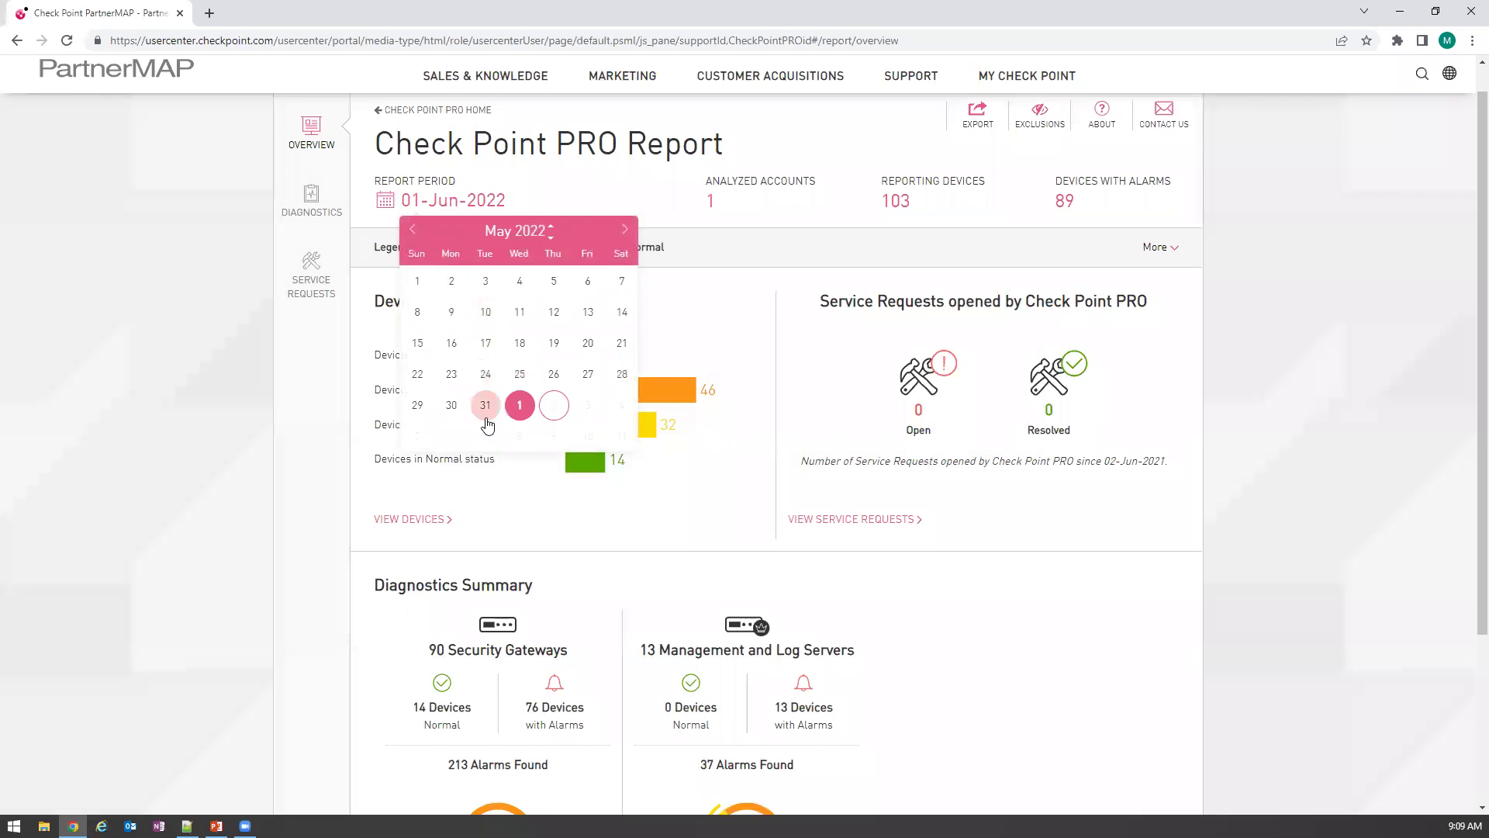
click(624, 230)
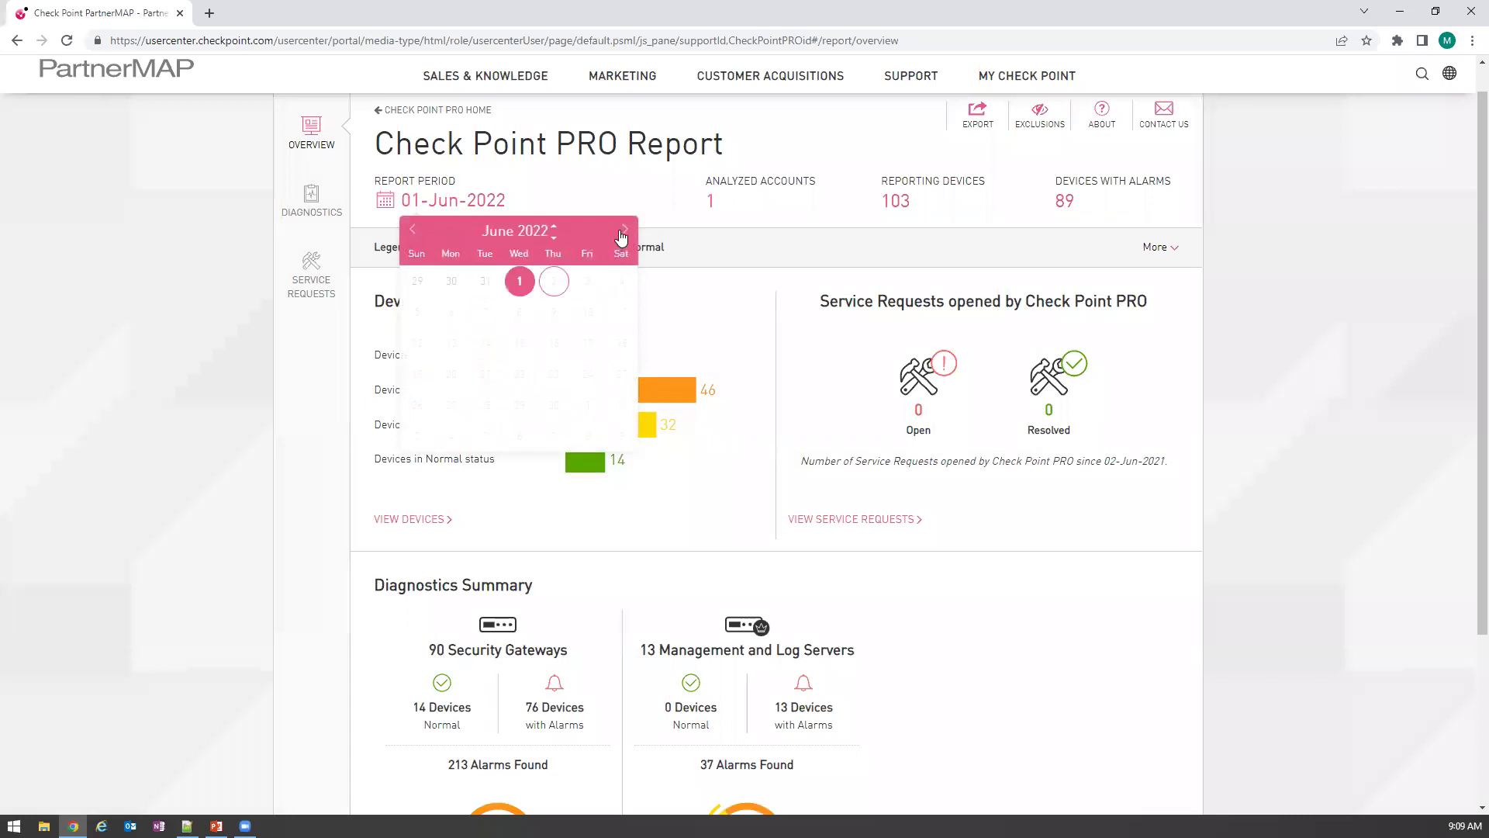
click(691, 254)
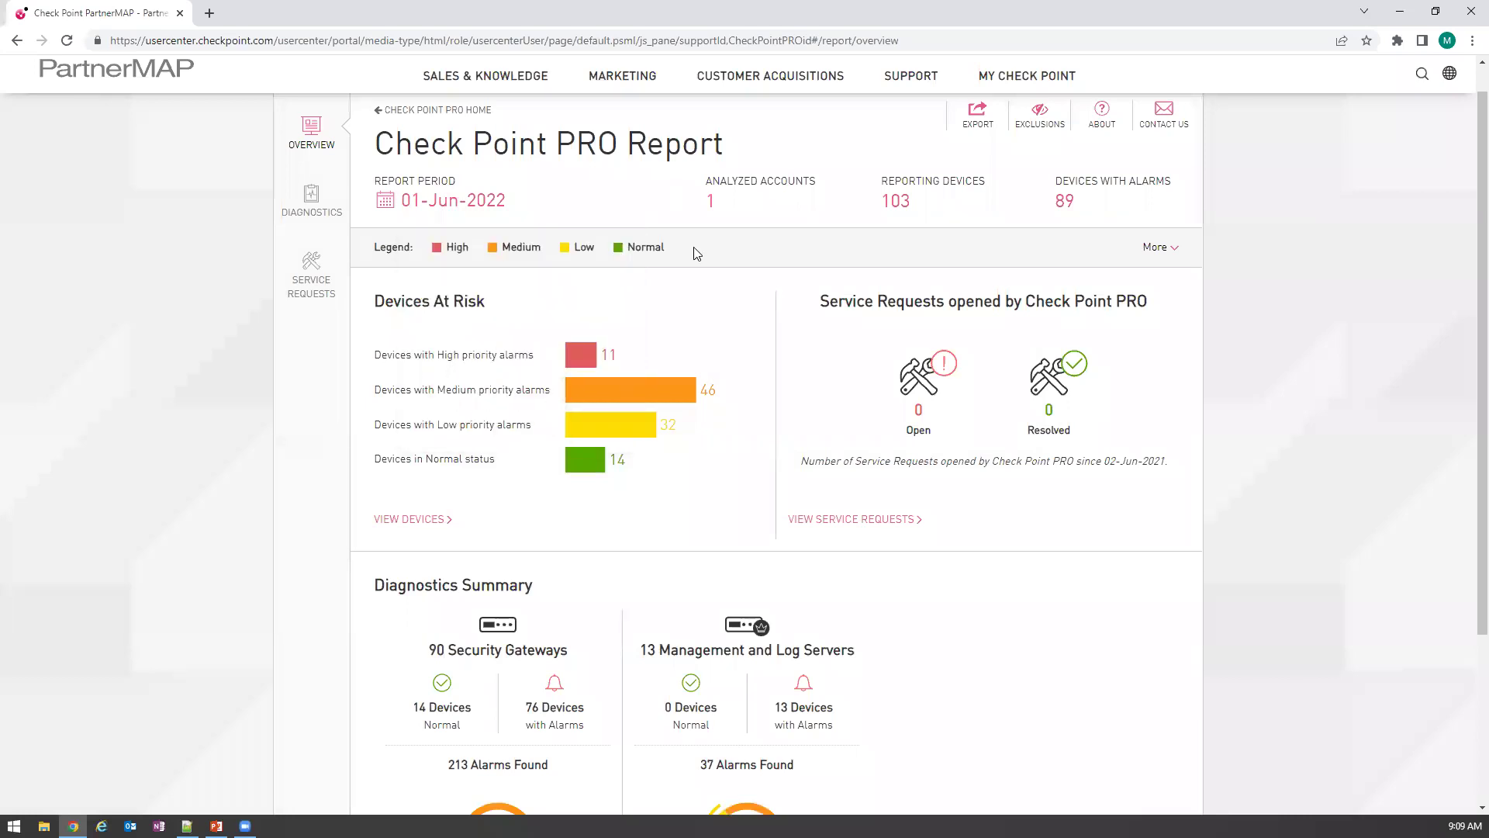
click(977, 113)
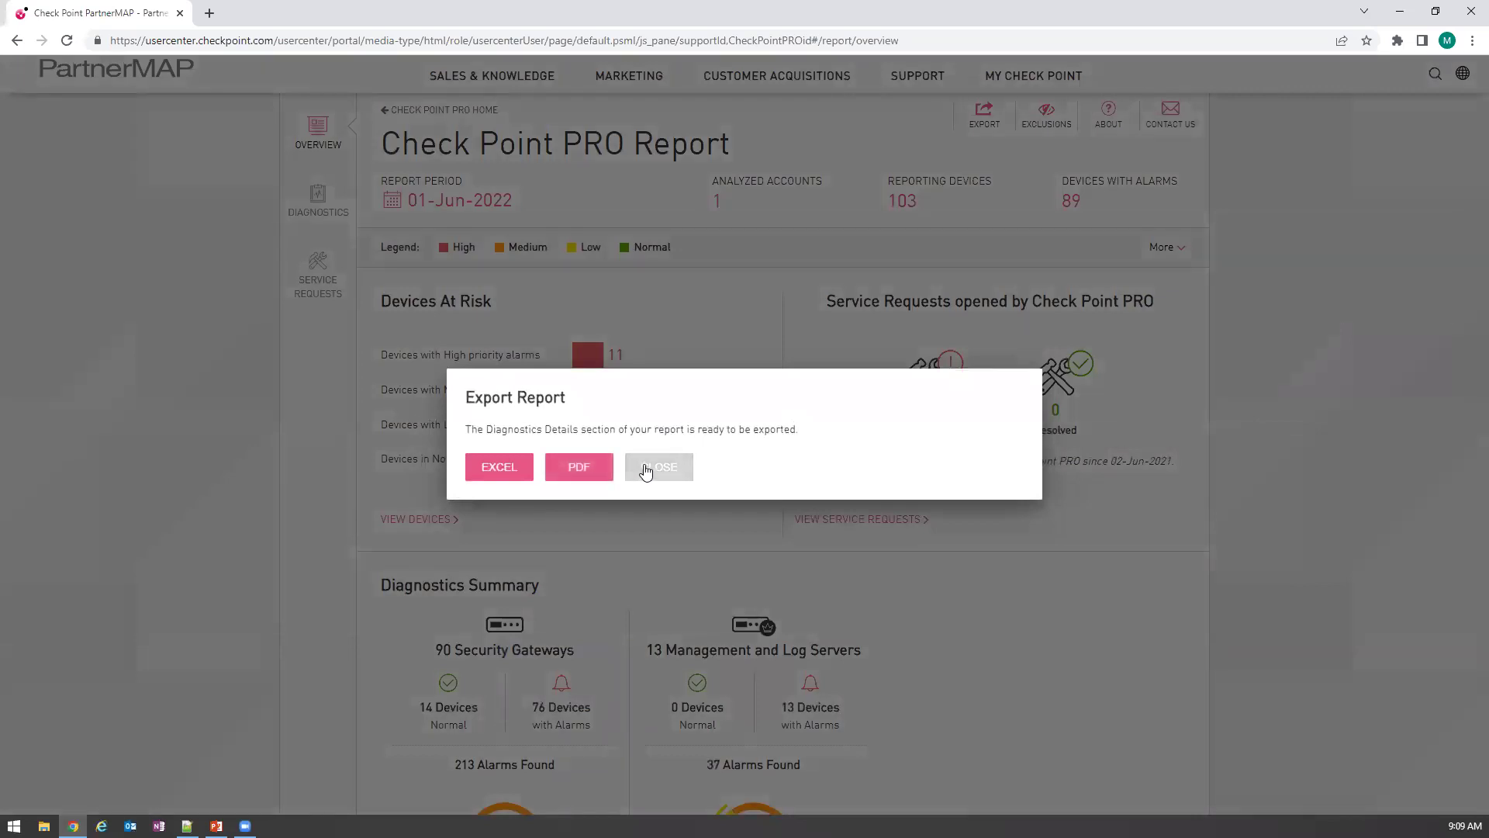
click(646, 471)
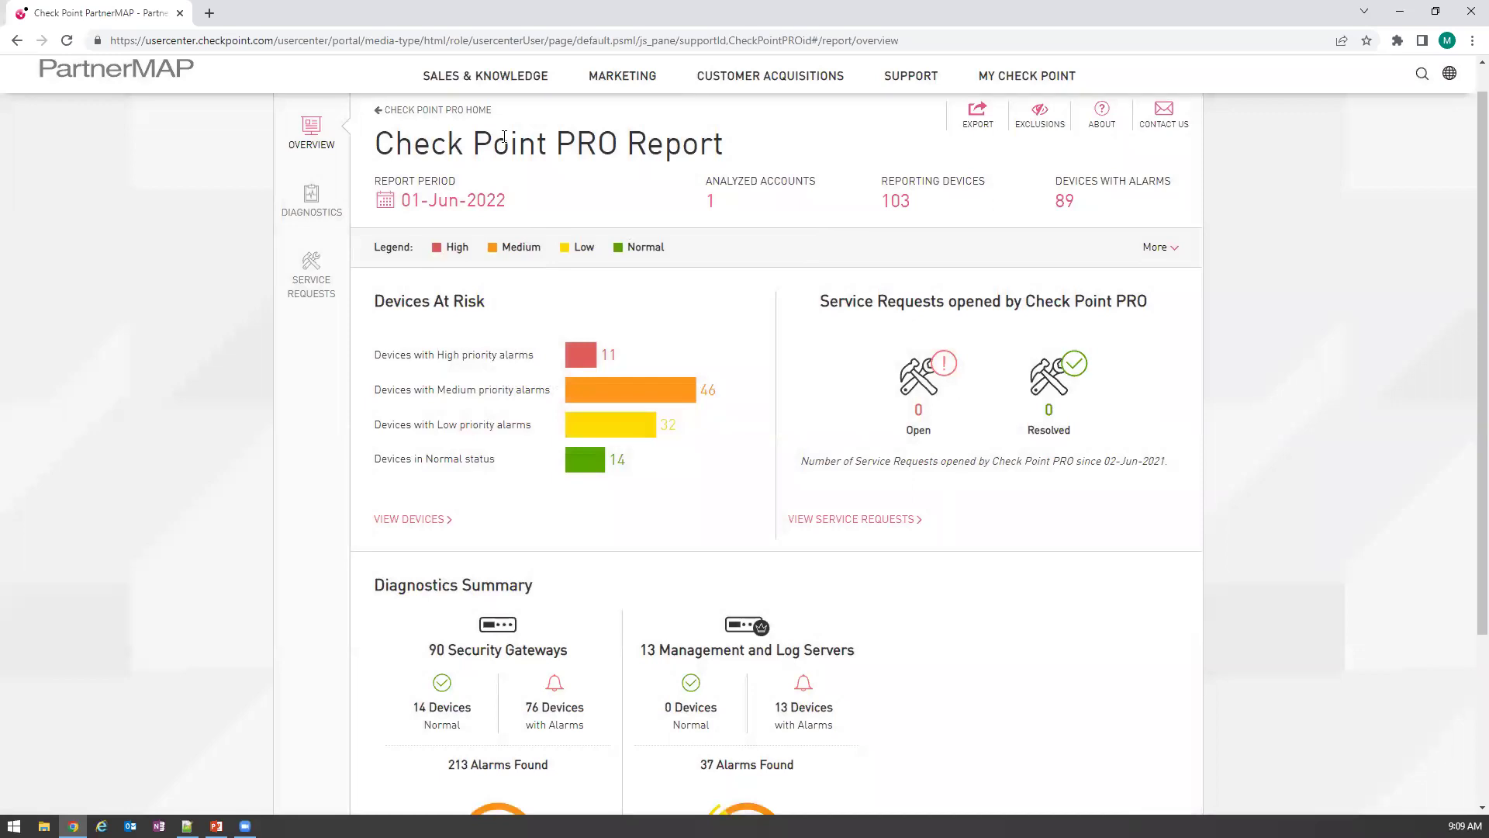
Open the diagnostics details and read through every alarm and remediation for the 15600 NGTX Appliance, collapsing its entry when done
click(311, 199)
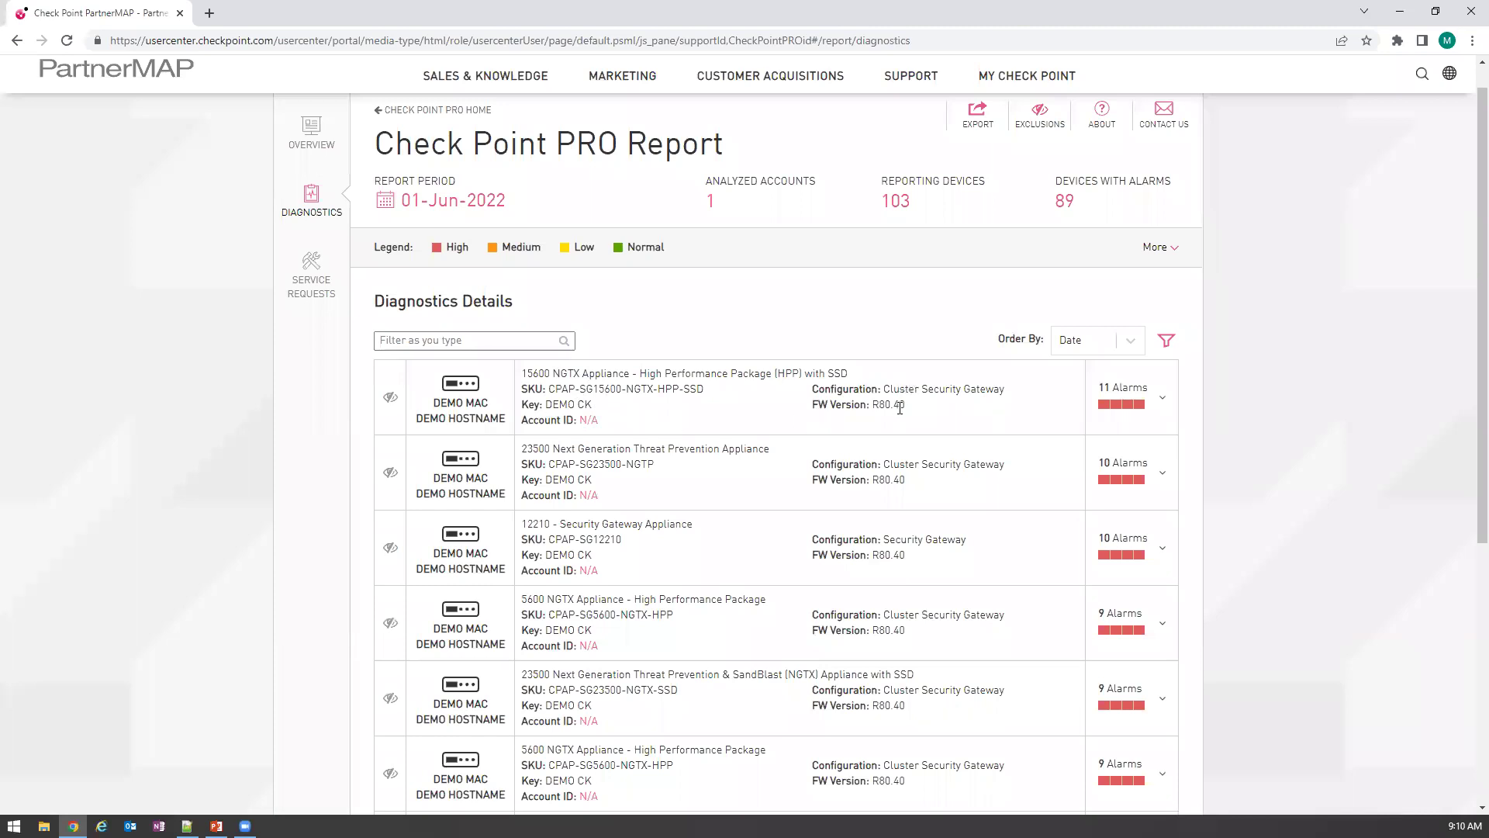
click(1132, 404)
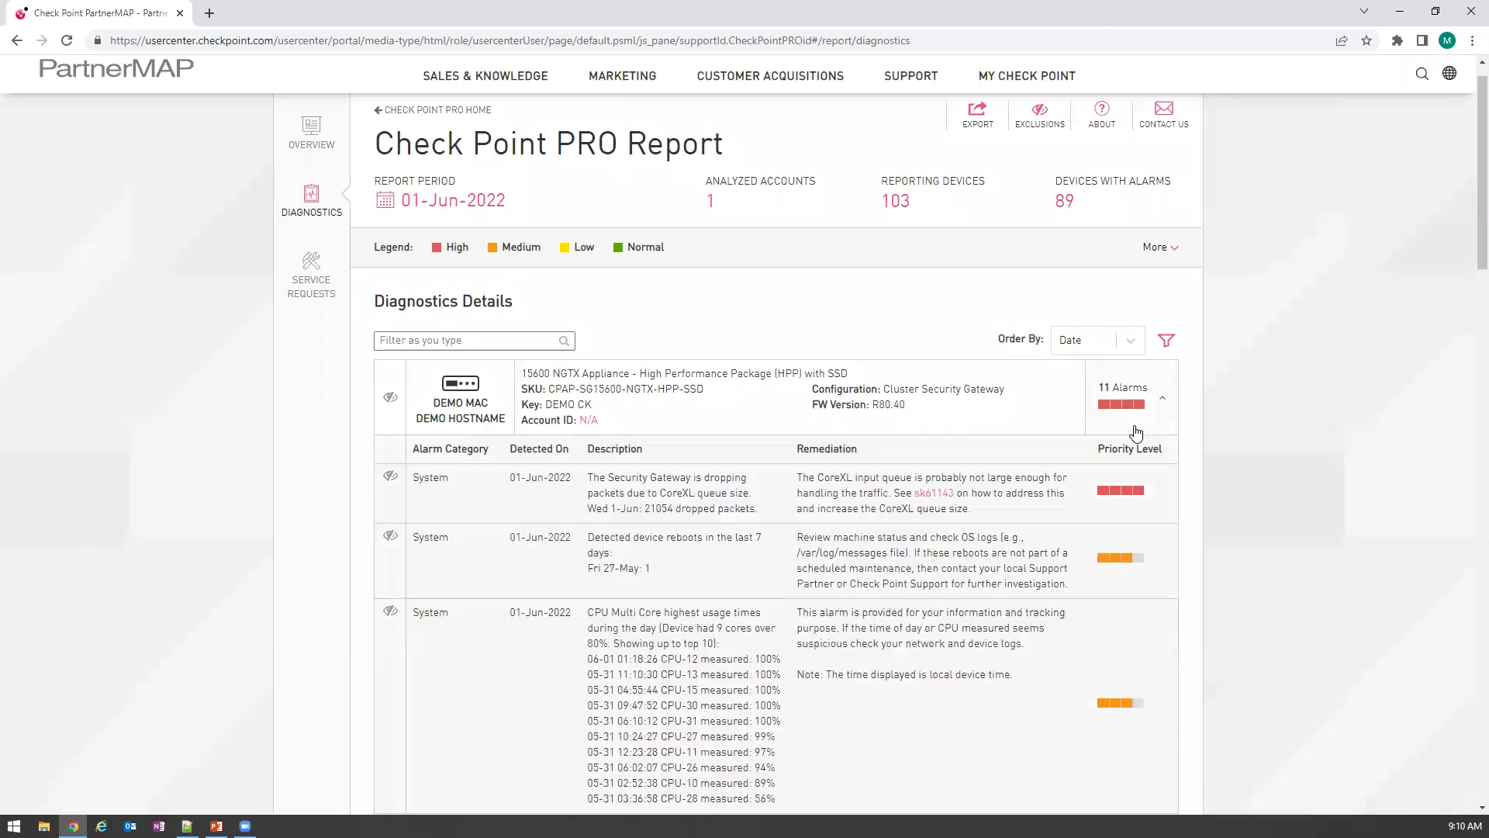
scroll(826, 613, down, 3)
scroll(826, 615, down, 7)
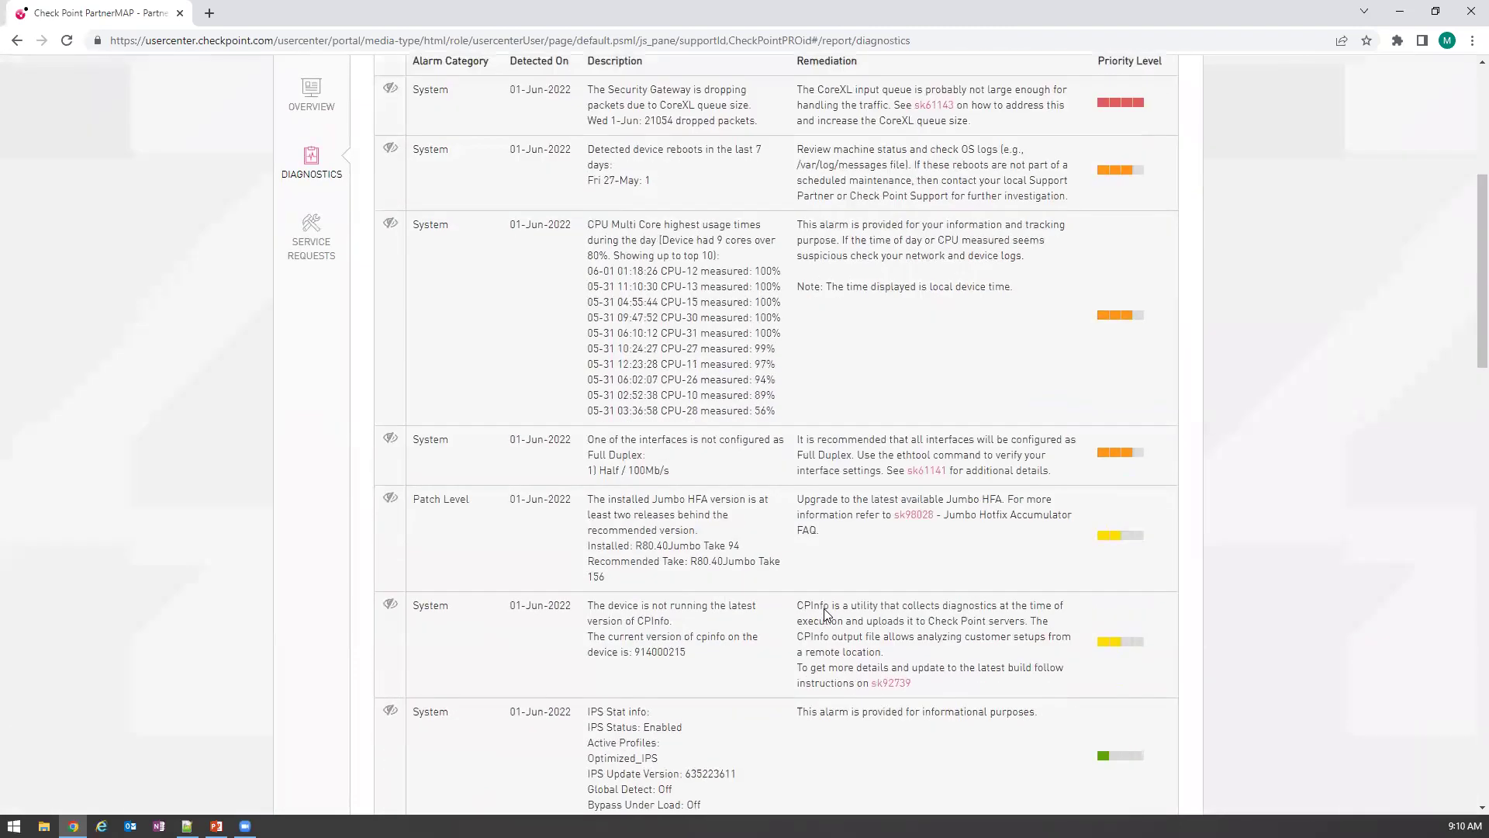
scroll(828, 615, down, 1)
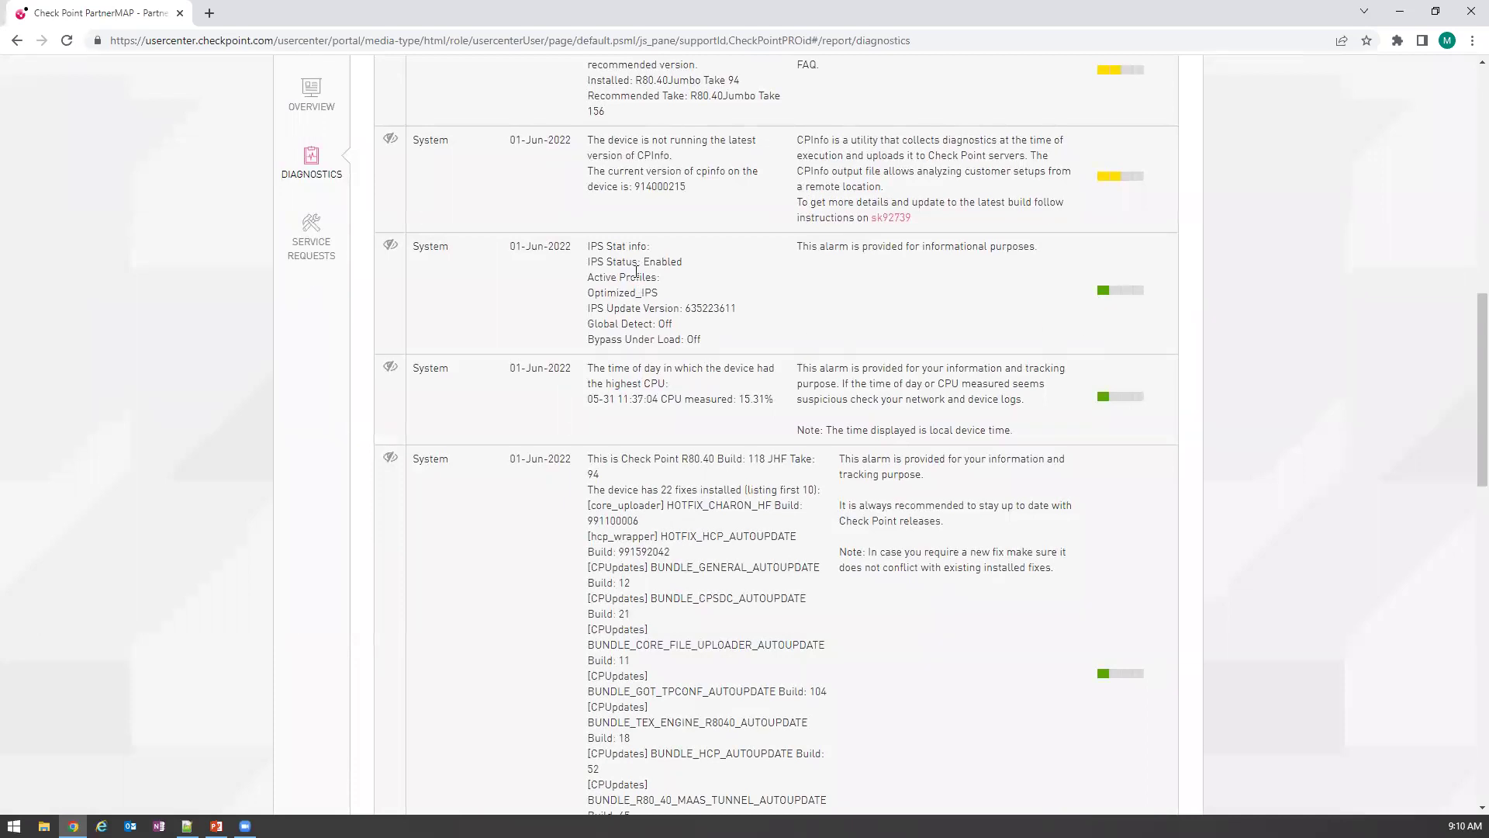
scroll(632, 314, down, 2)
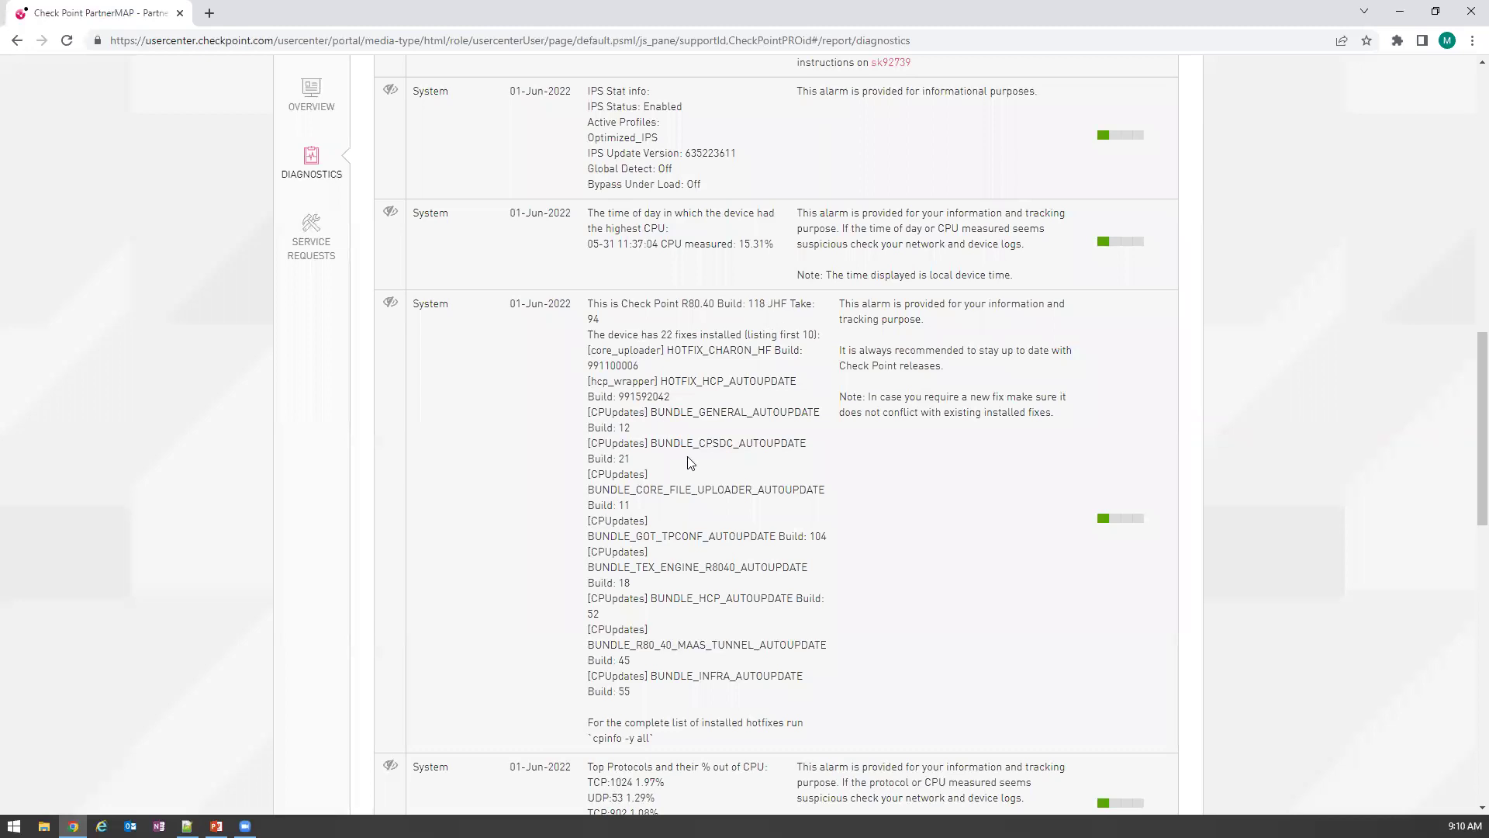
scroll(677, 469, down, 7)
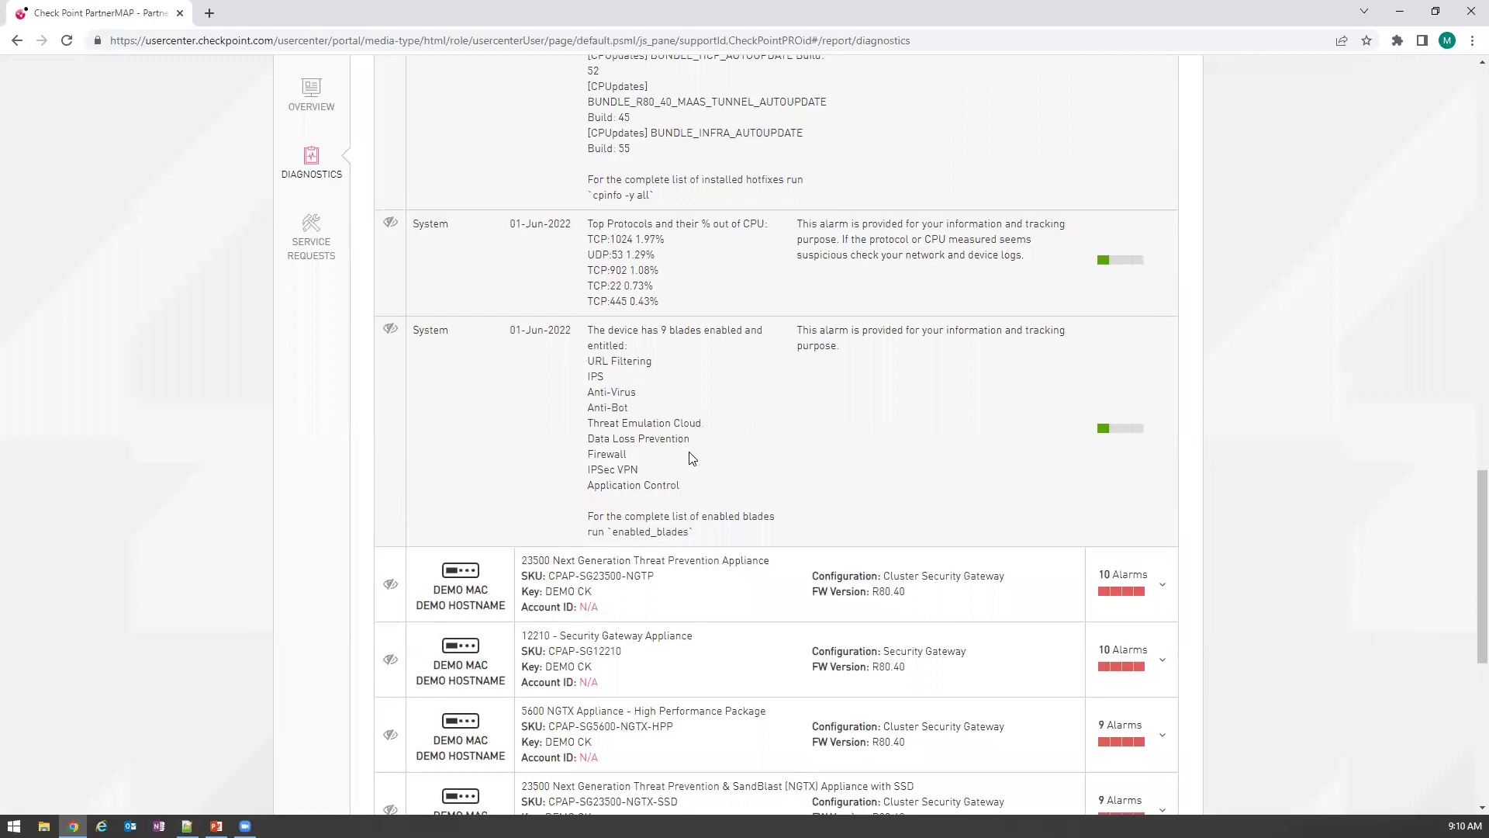
scroll(689, 453, up, 18)
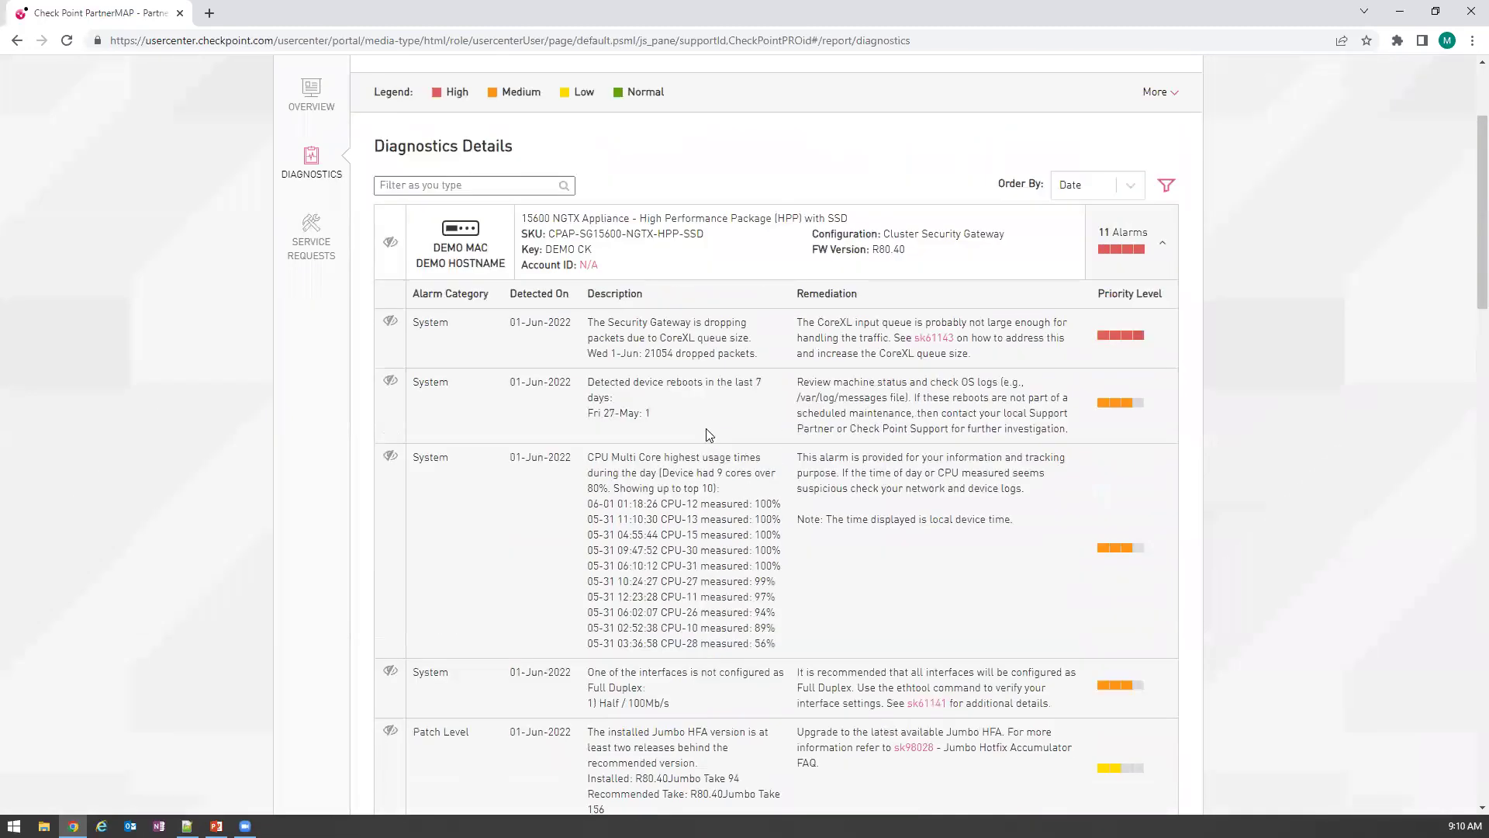
scroll(708, 435, up, 2)
click(1123, 422)
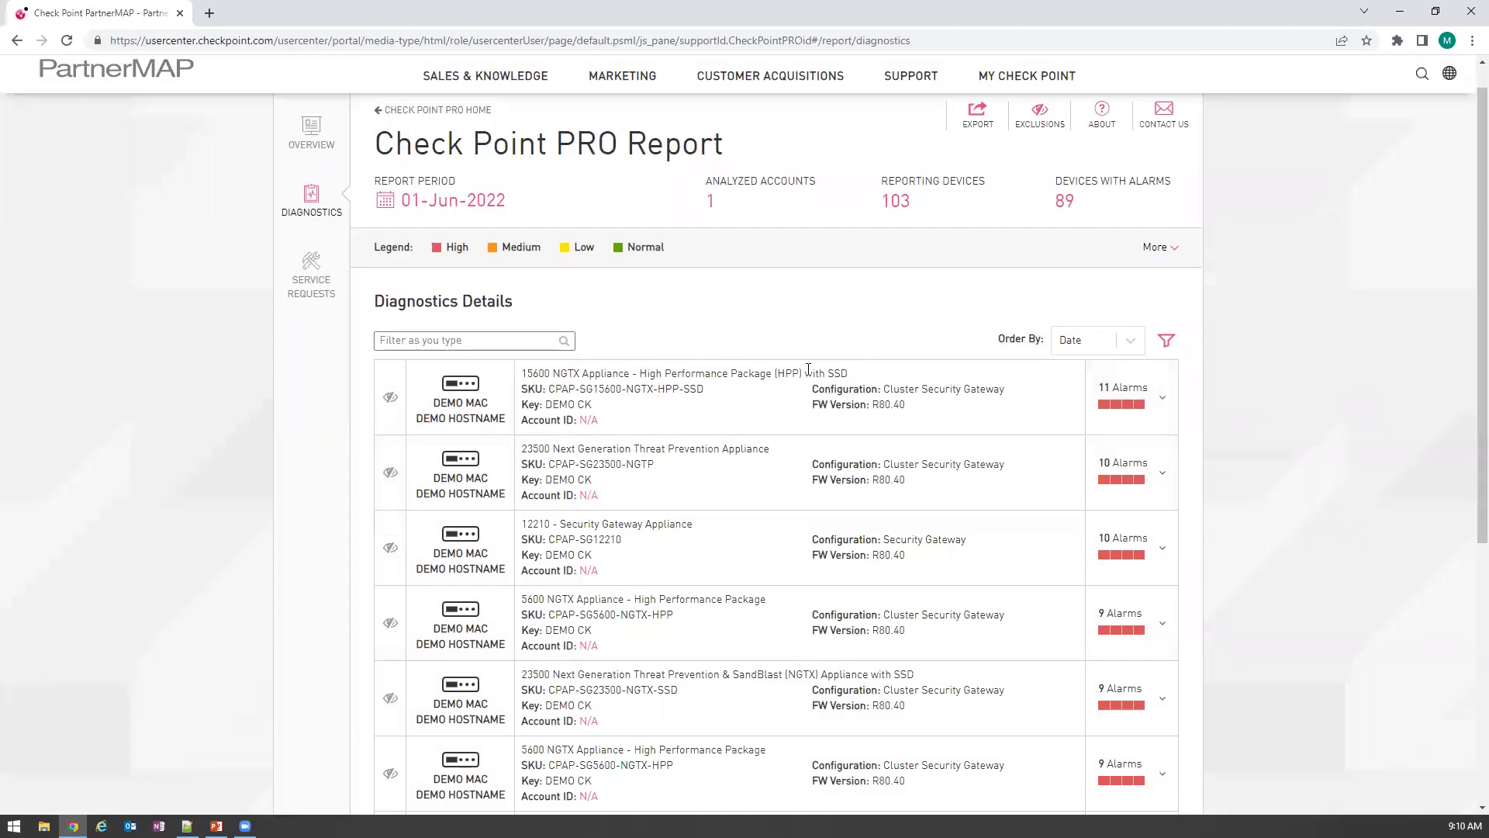
Expand the 15600 NGTX Appliance's alarms and open the sk61143 article linked in the CoreXL queue size remediation
click(1164, 396)
scroll(1119, 463, down, 2)
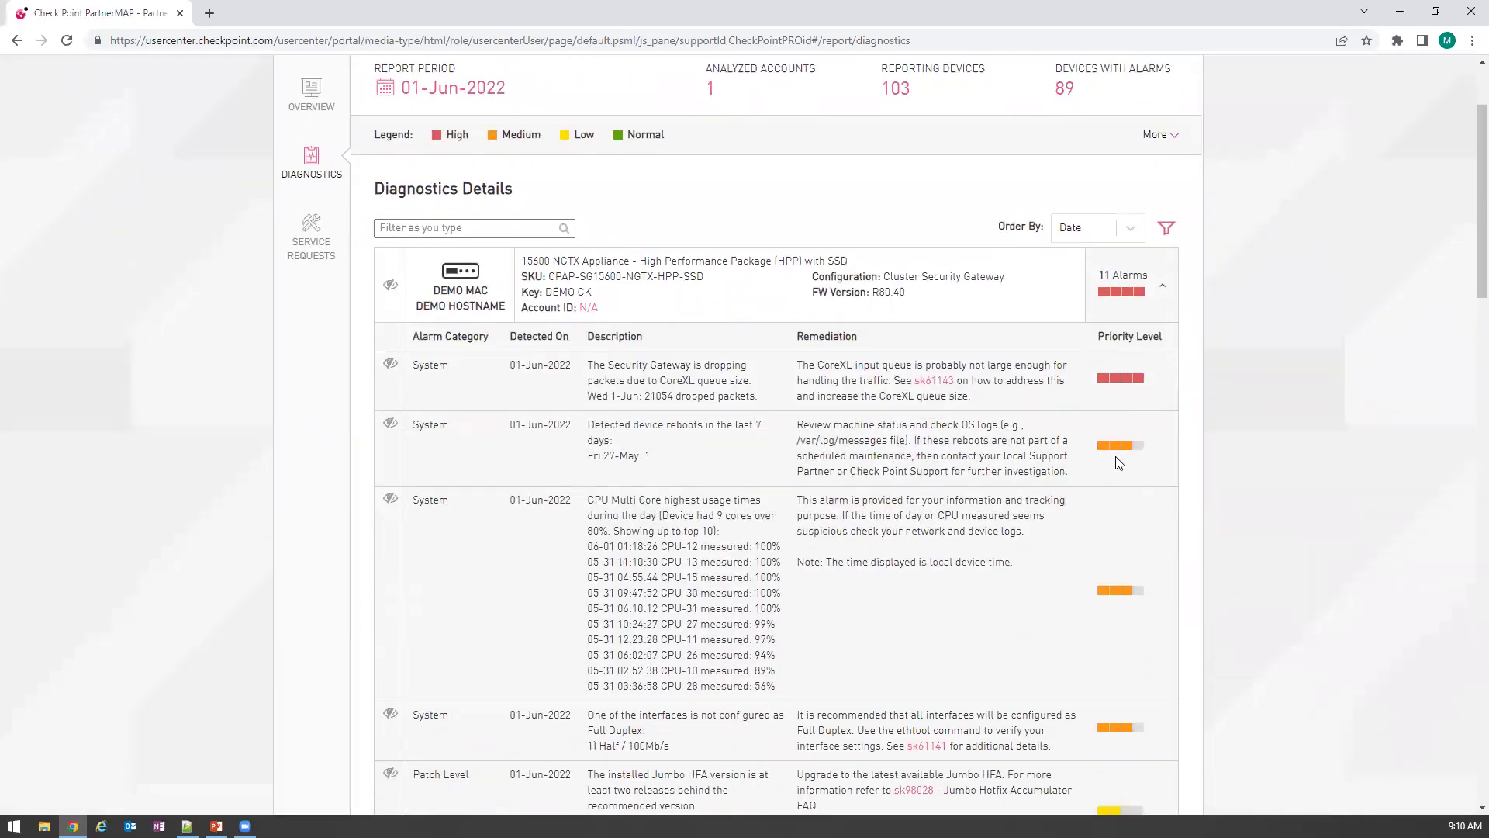
scroll(1119, 463, down, 2)
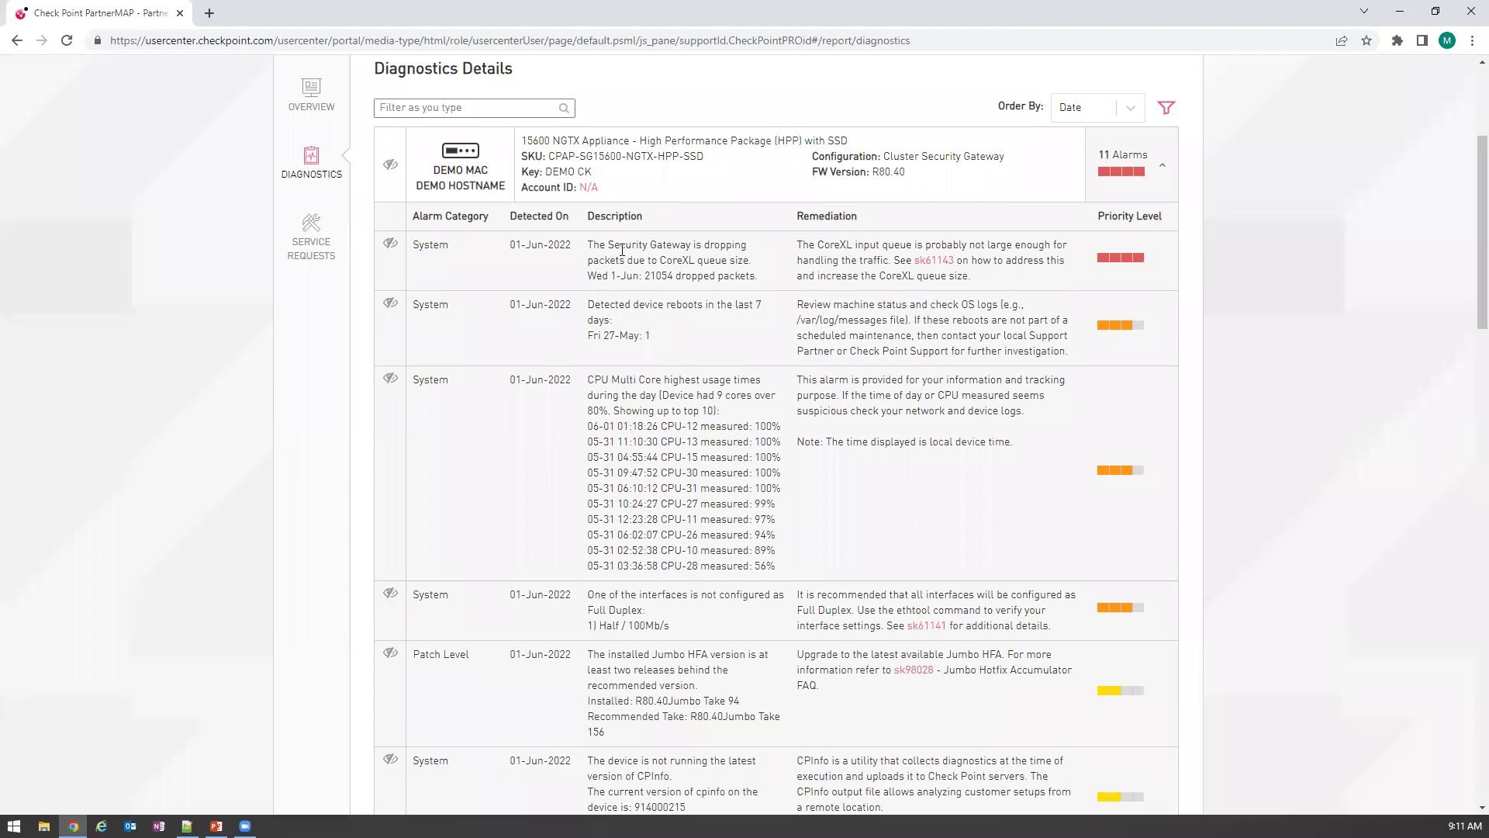
click(950, 262)
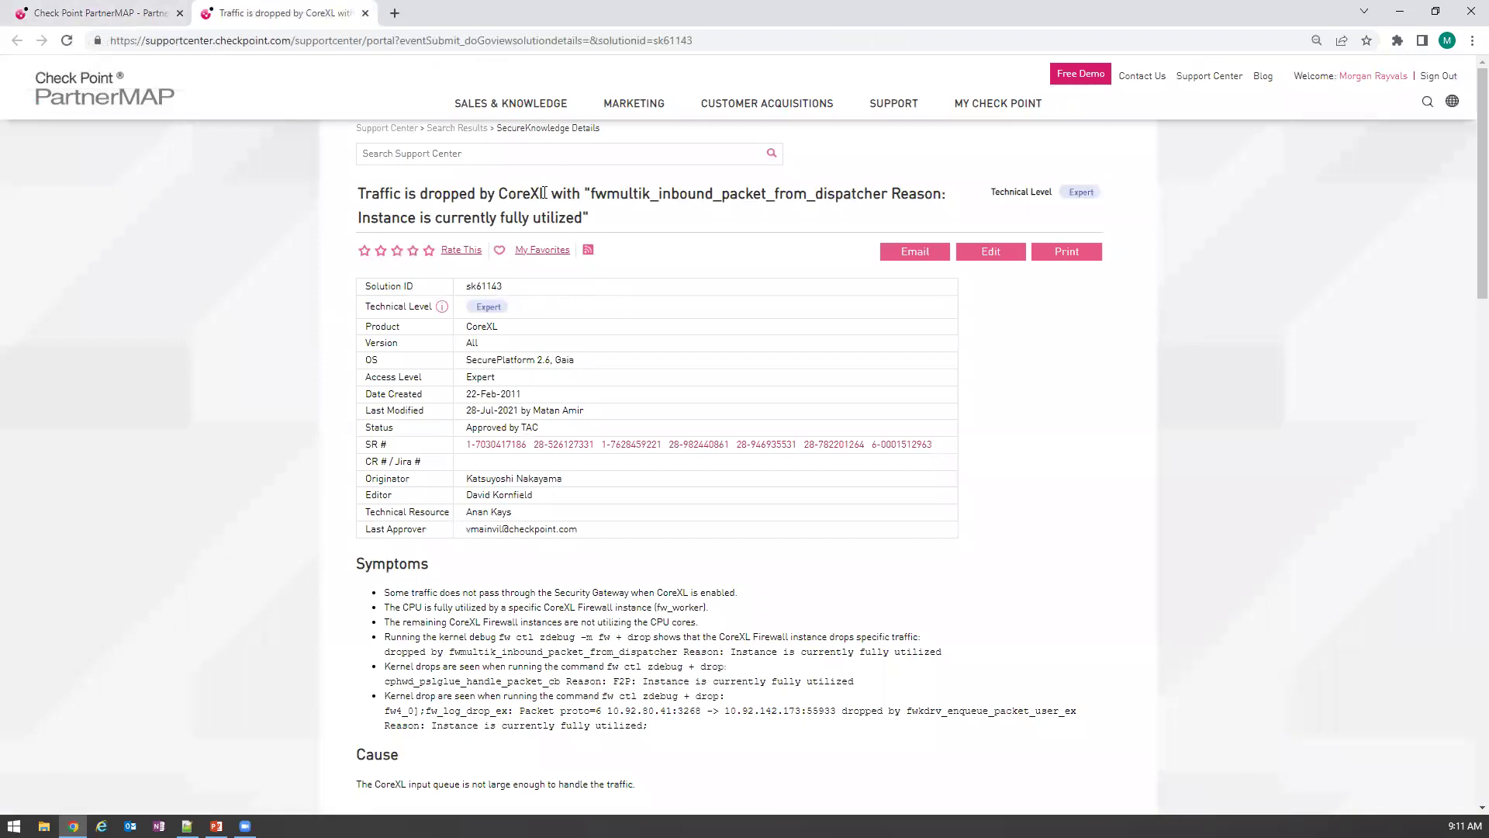
click(131, 16)
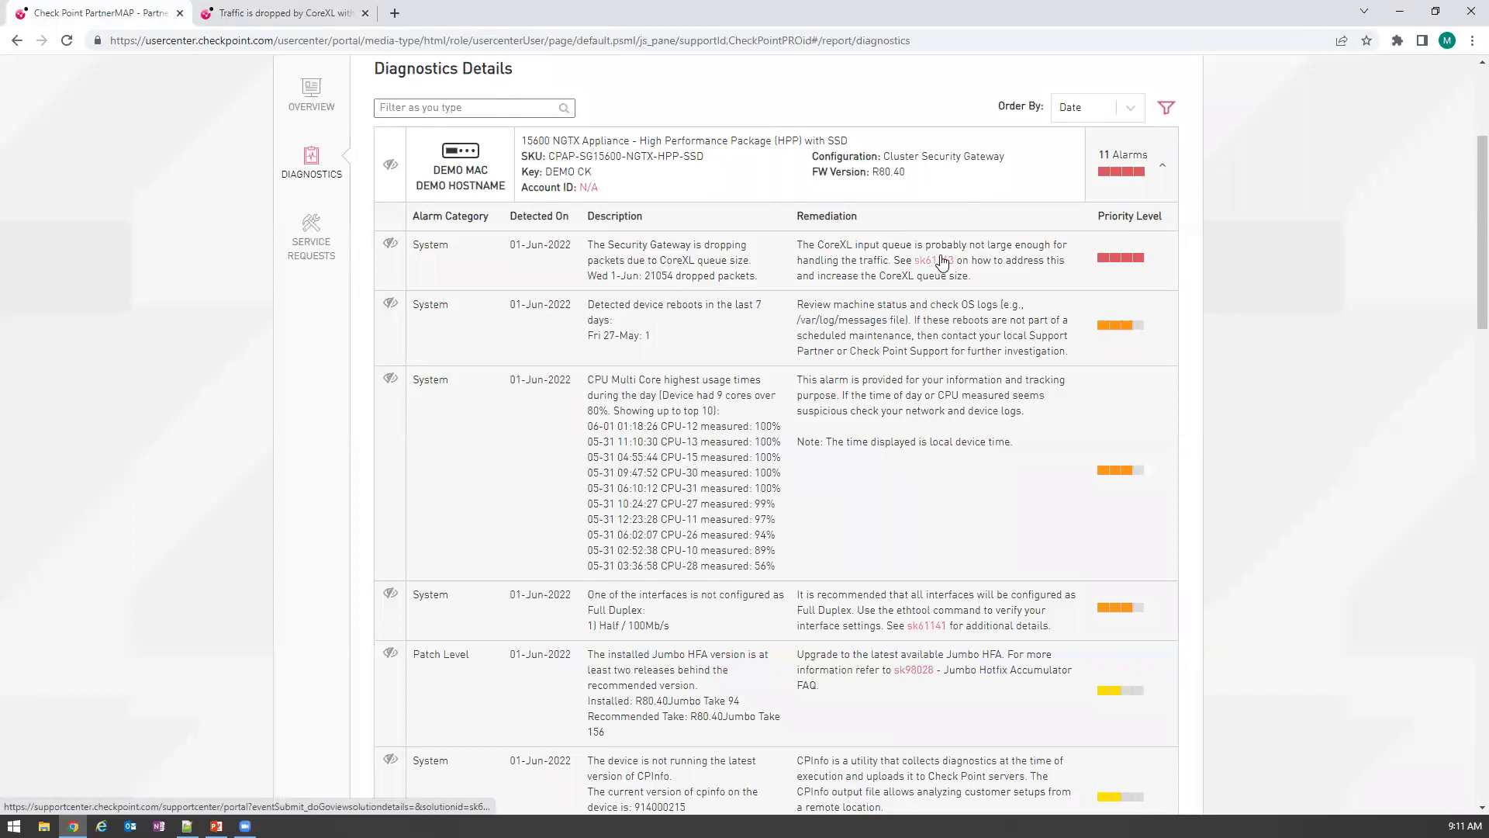
click(934, 261)
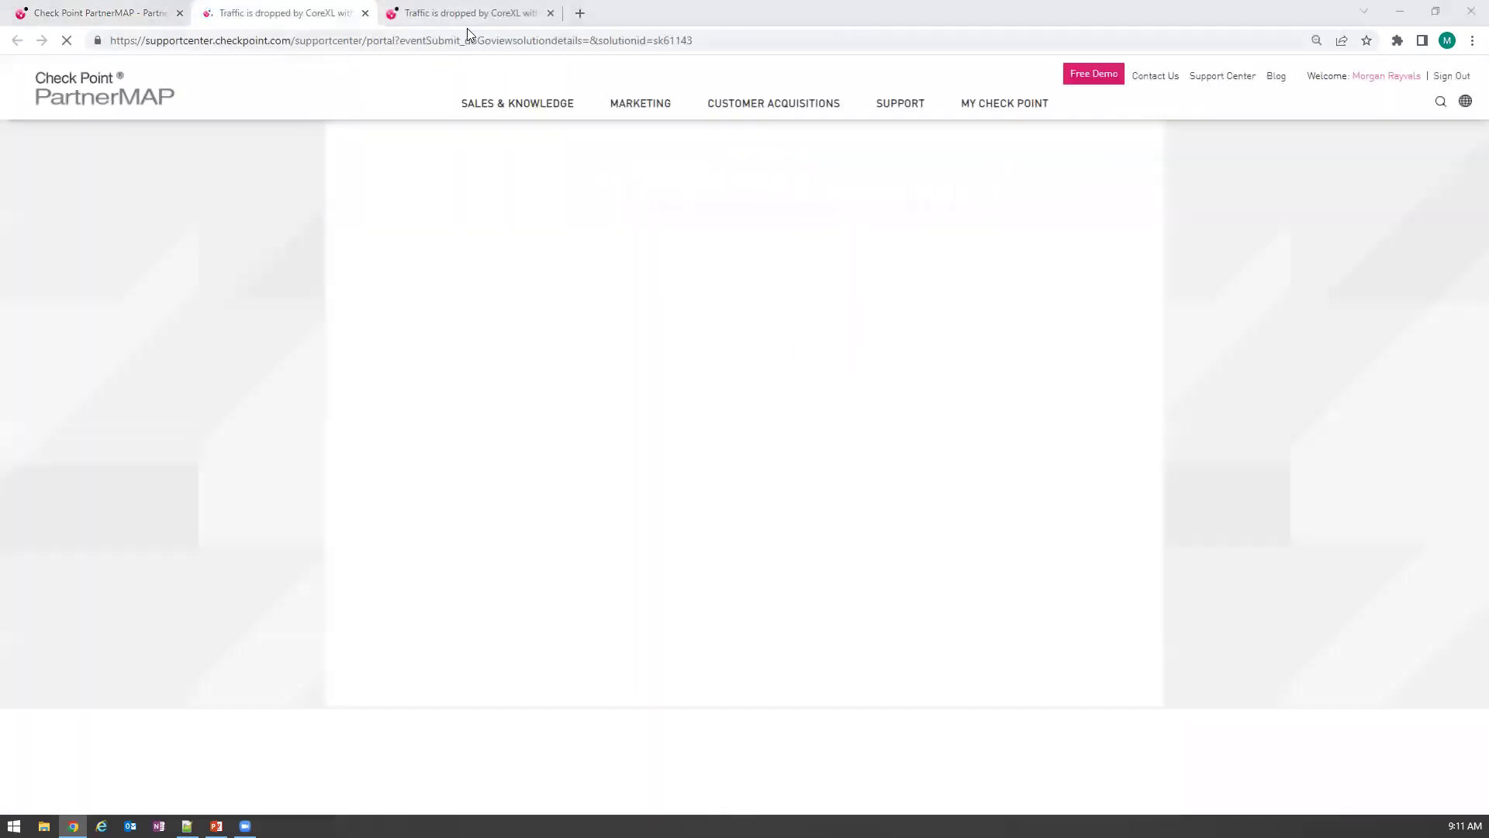
click(467, 16)
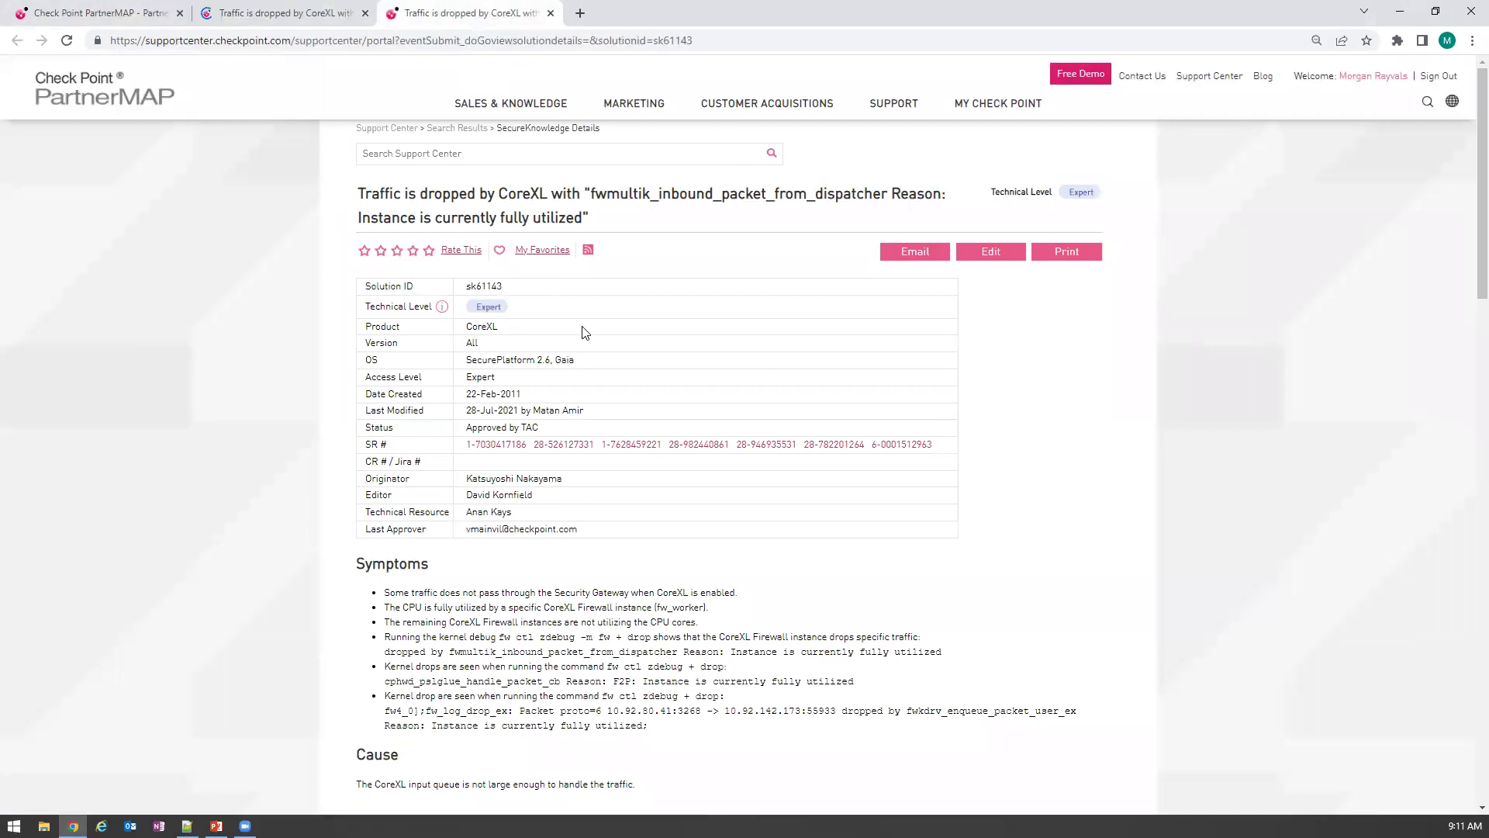
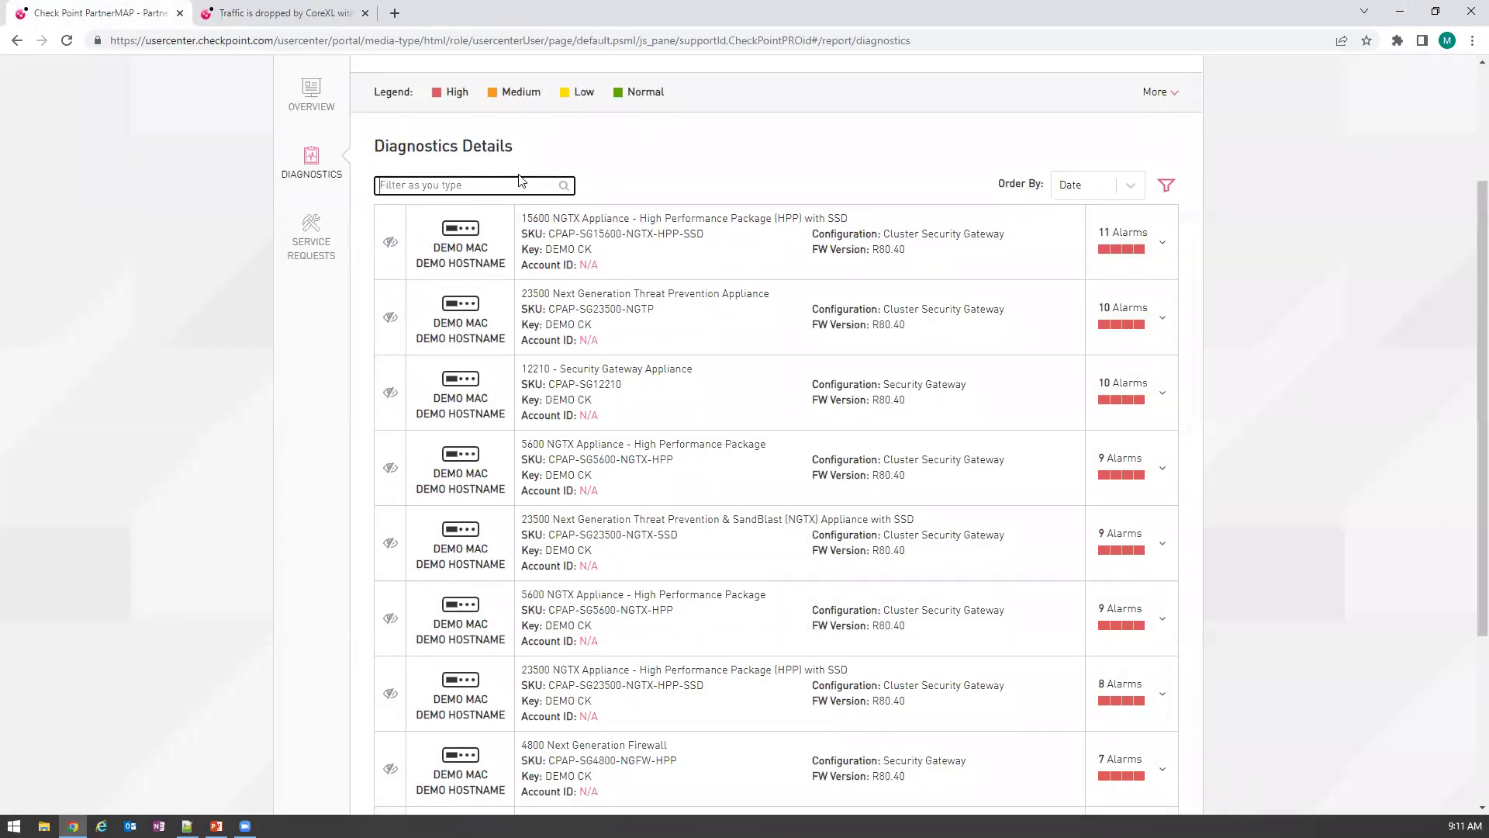
Search the diagnostics list for "hostname1", clear that search, and look up the devices matching "corexl" instead
text(hostname1)
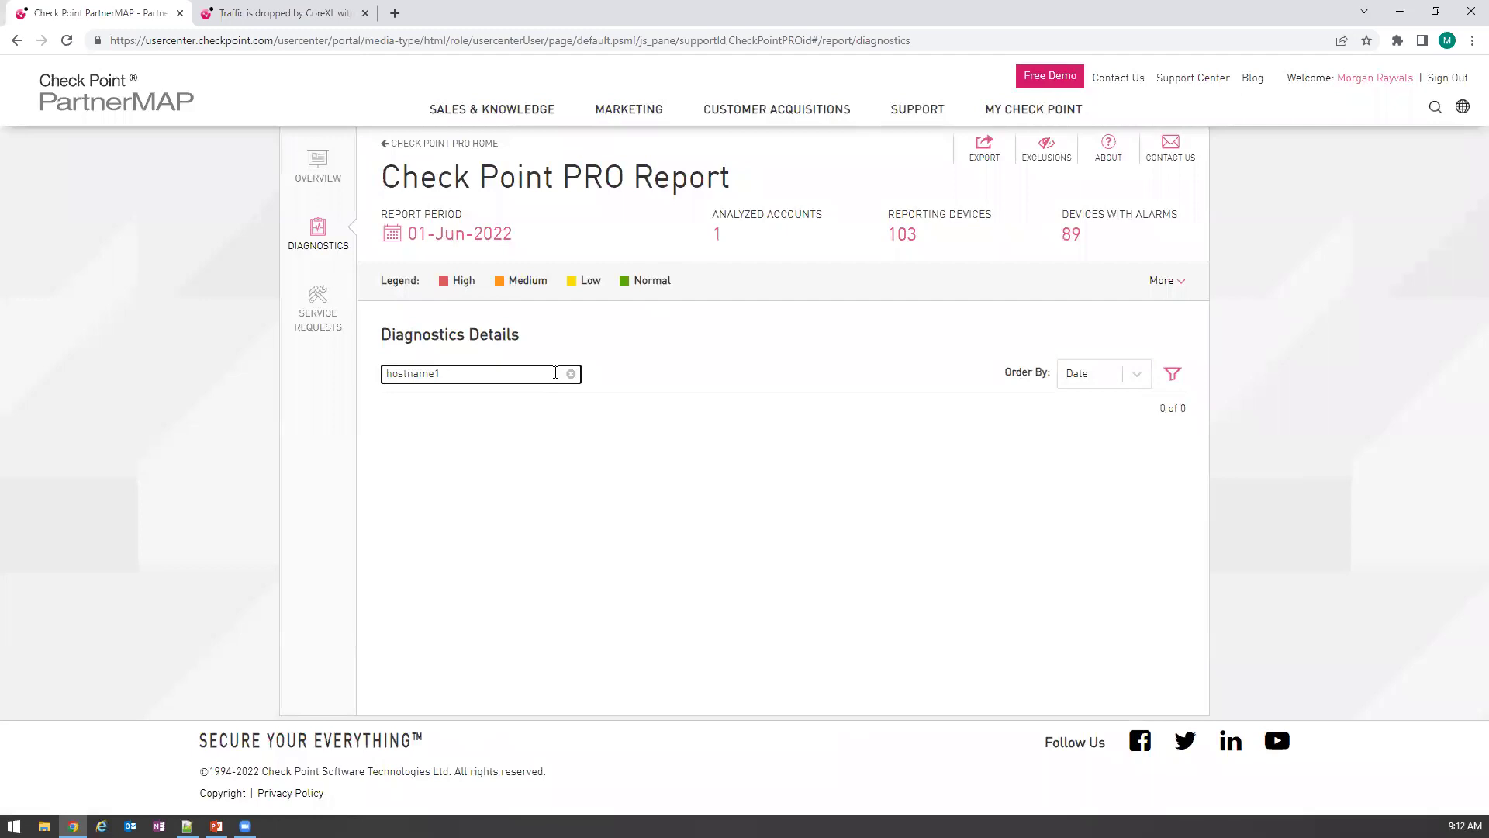
click(571, 374)
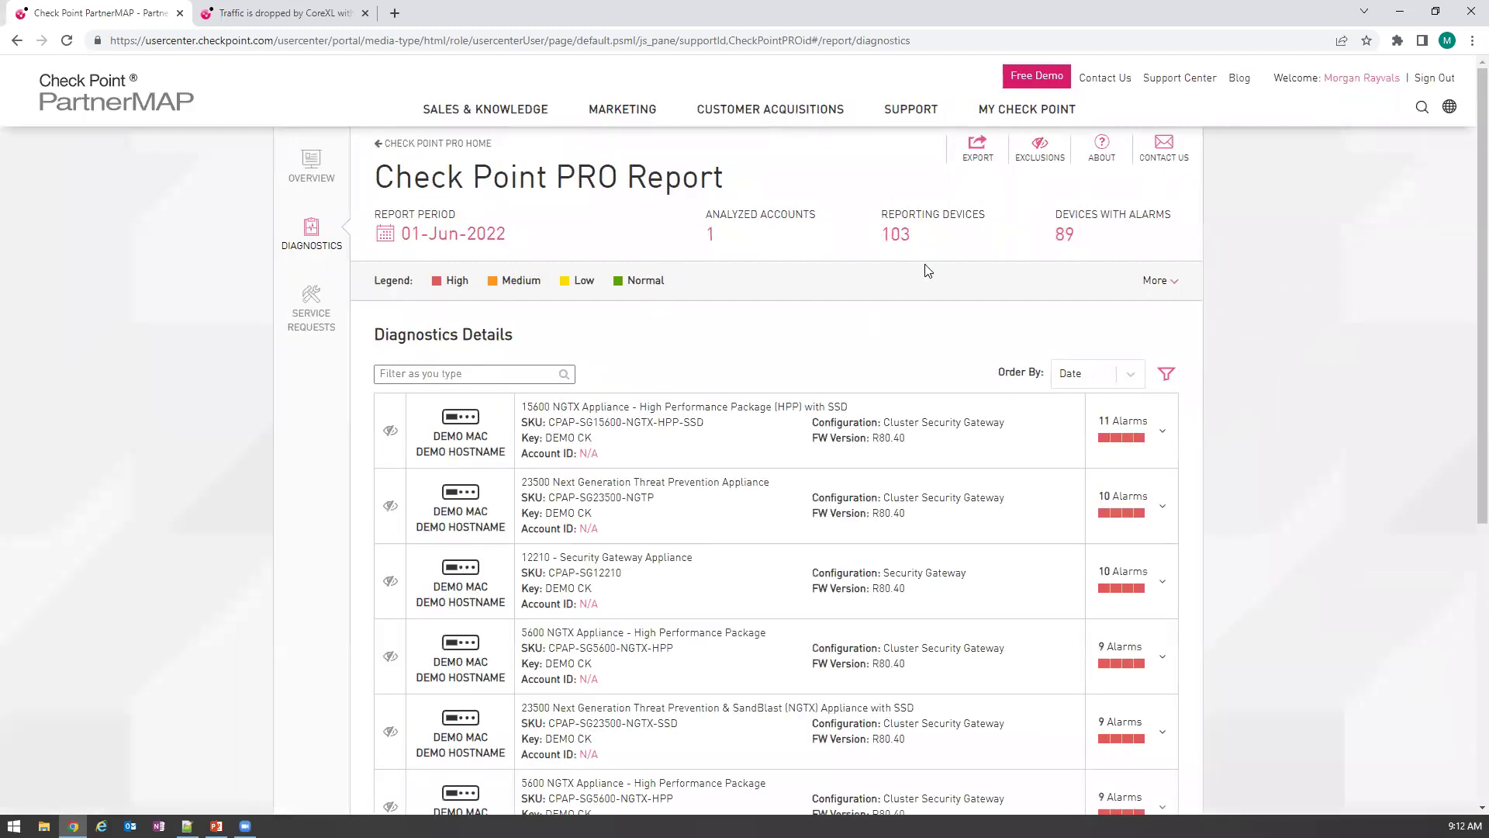
click(449, 370)
text(corexl)
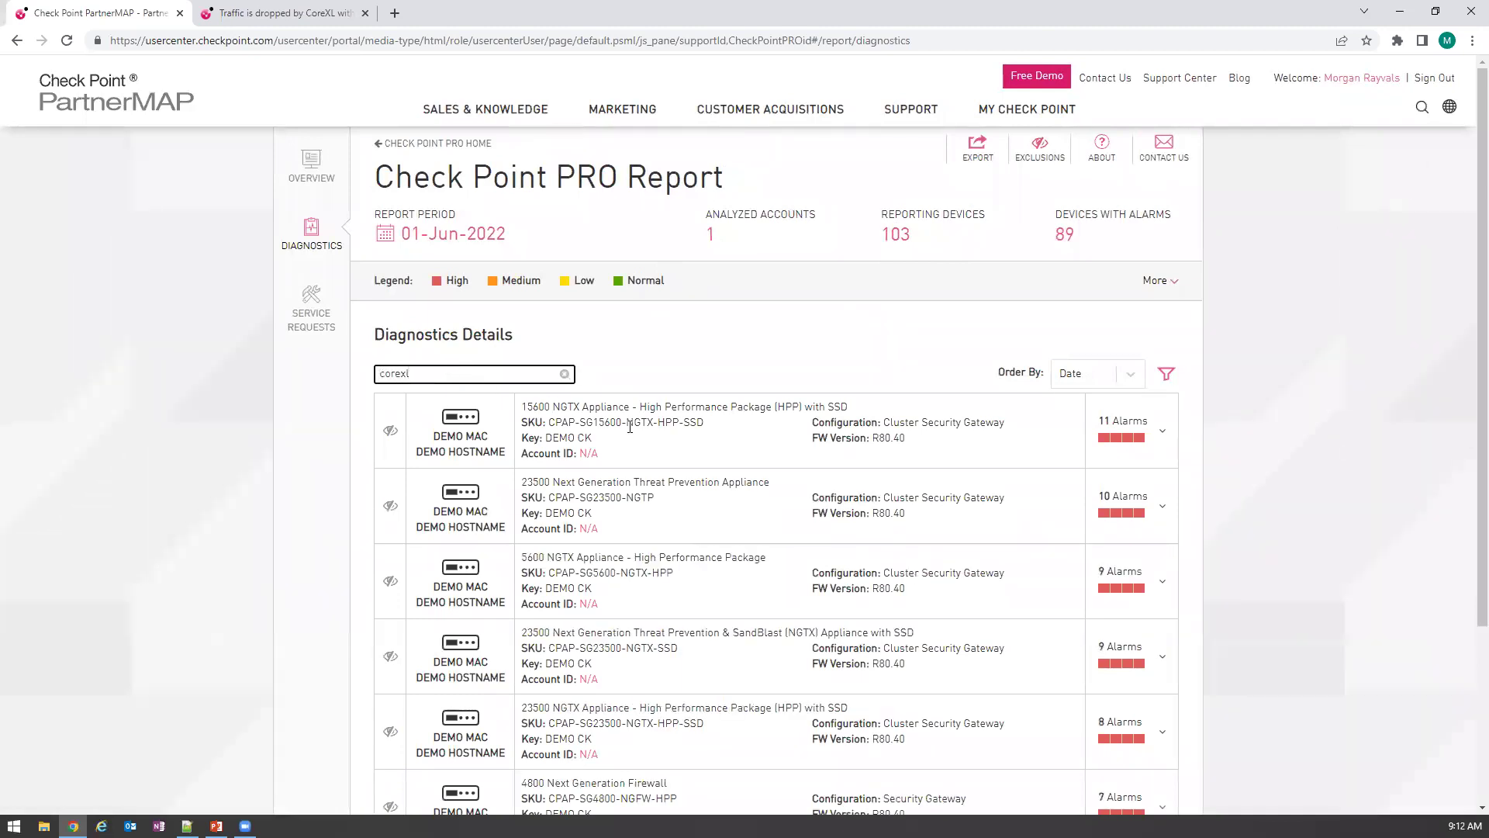
scroll(733, 469, down, 1)
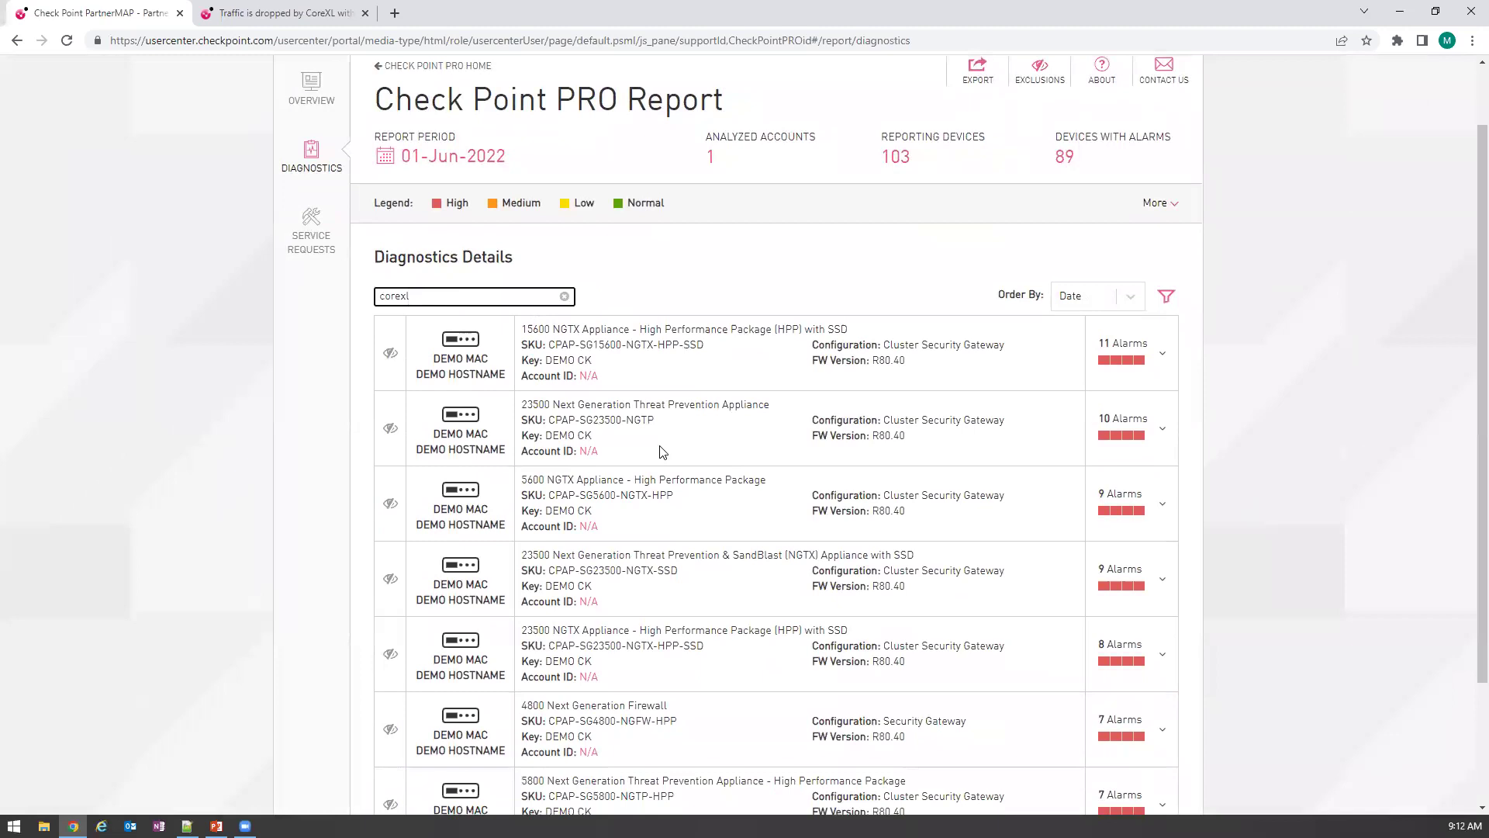
key(BackSpace)
key(BackSpace)
key(BackSpace)
key(BackSpace)
key(BackSpace)
key(BackSpace)
text(corexl)
scroll(1125, 388, down, 2)
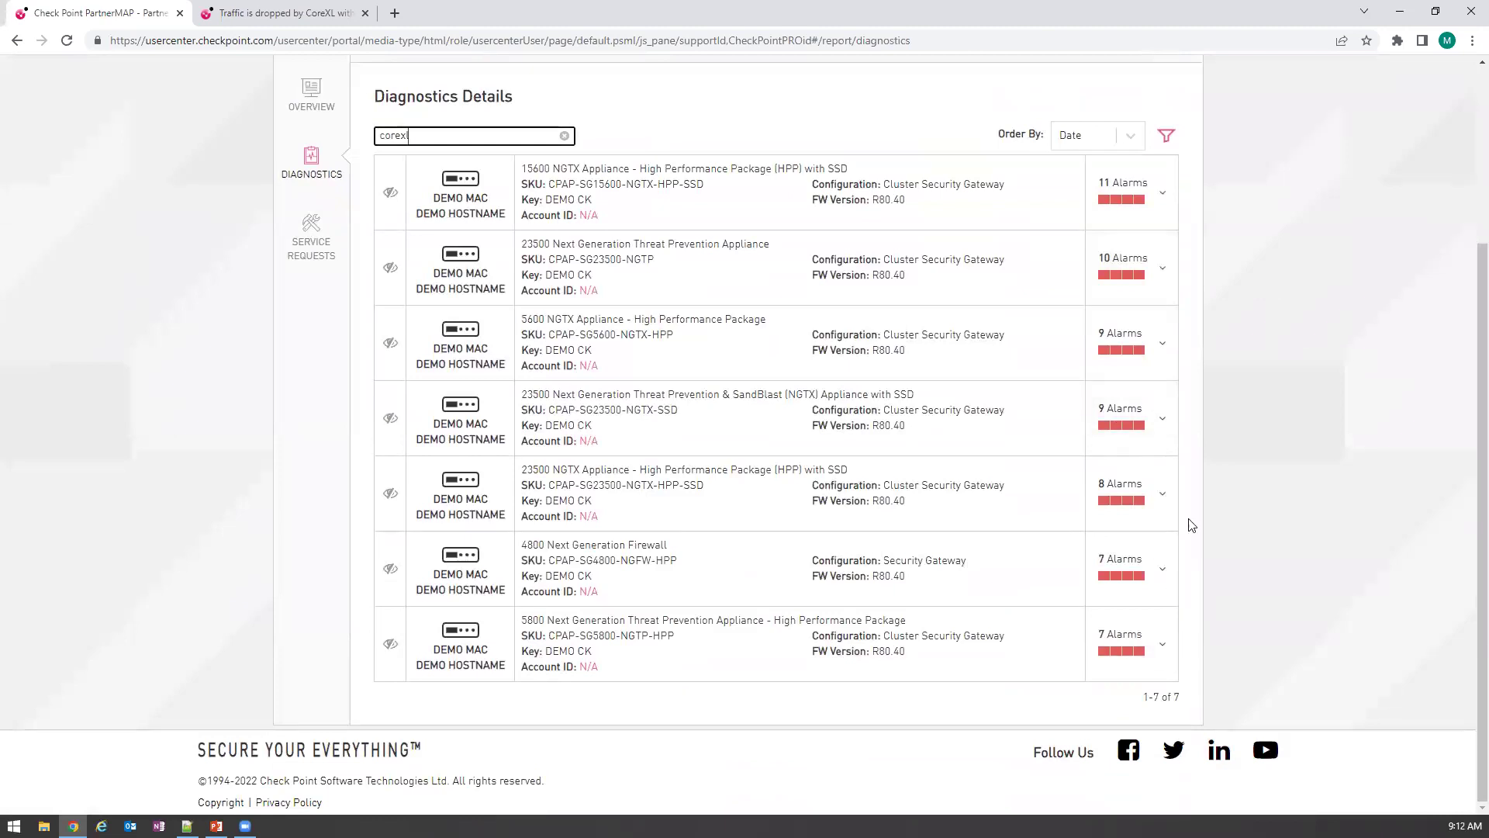
Check the alarms of the 23500 Next Generation Threat Prevention Appliance, collapse its entry and clear the corexl search
click(1140, 199)
click(1138, 200)
click(1147, 268)
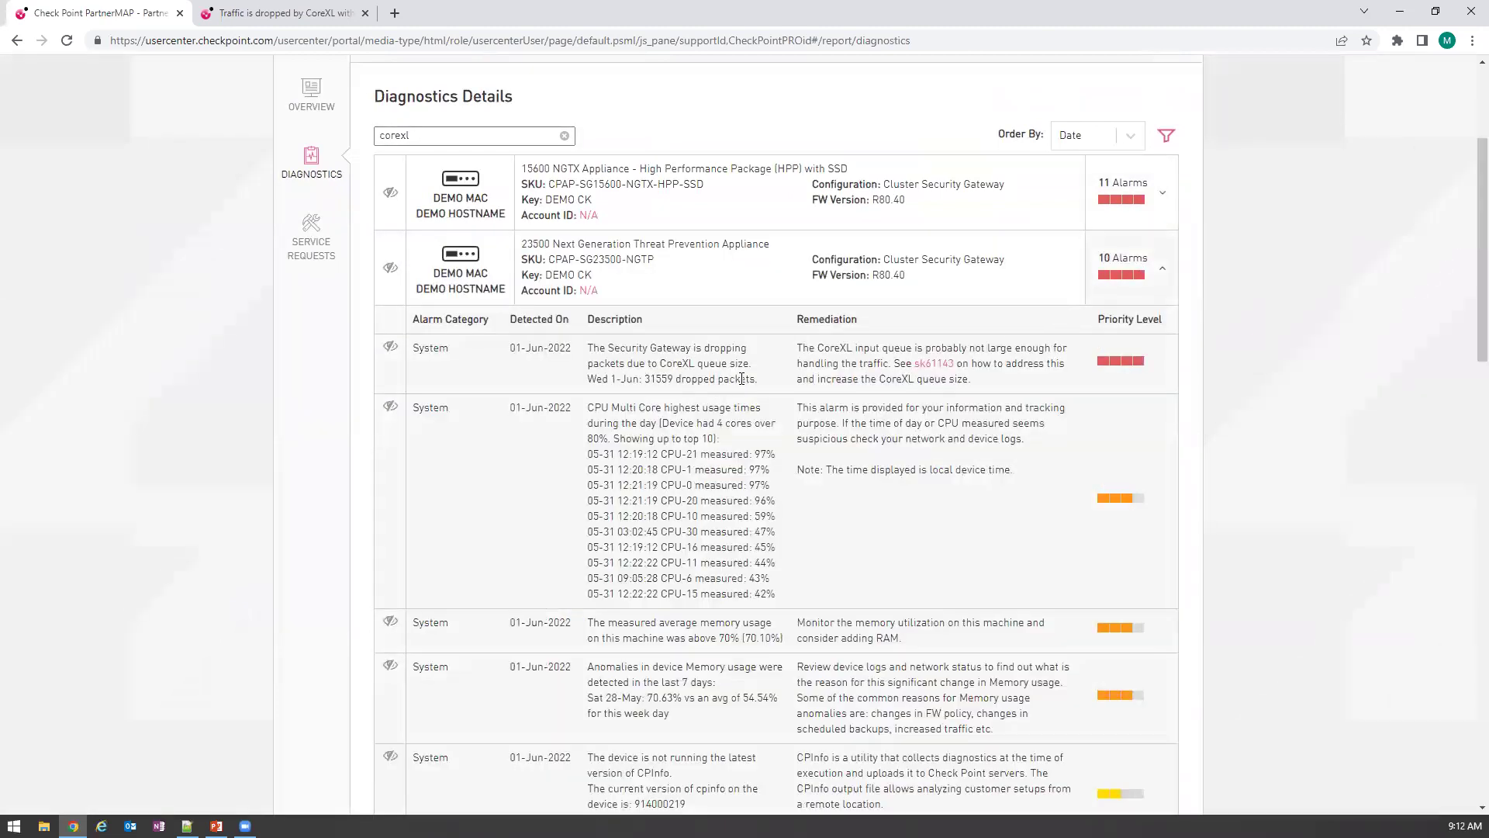
click(1115, 283)
click(564, 136)
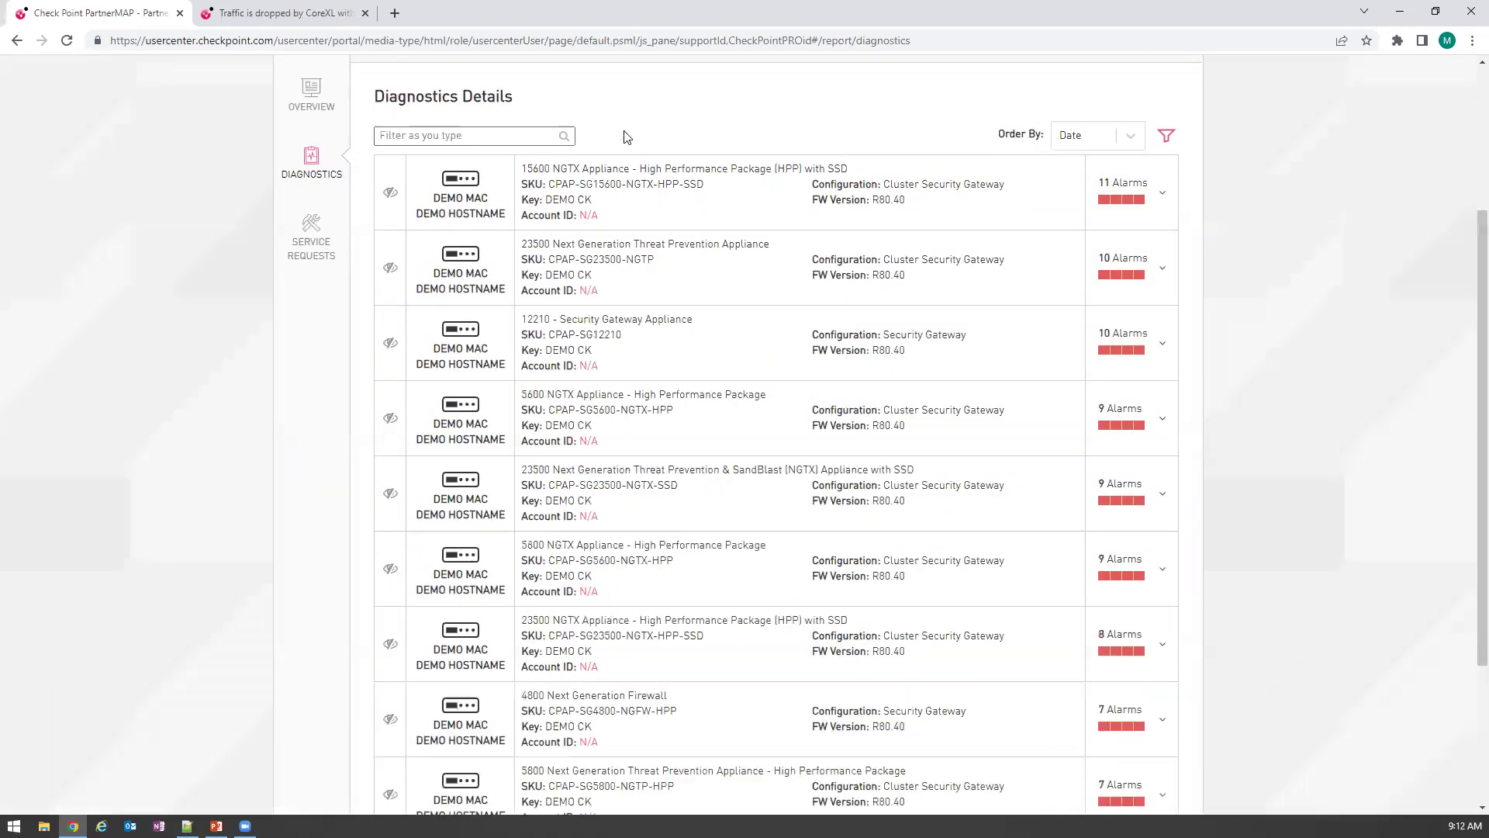
Filter the diagnostics by device family Security Gateways, top alarm priority High, configuration Cluster Security Gateway and firmware version R80.40
click(1167, 137)
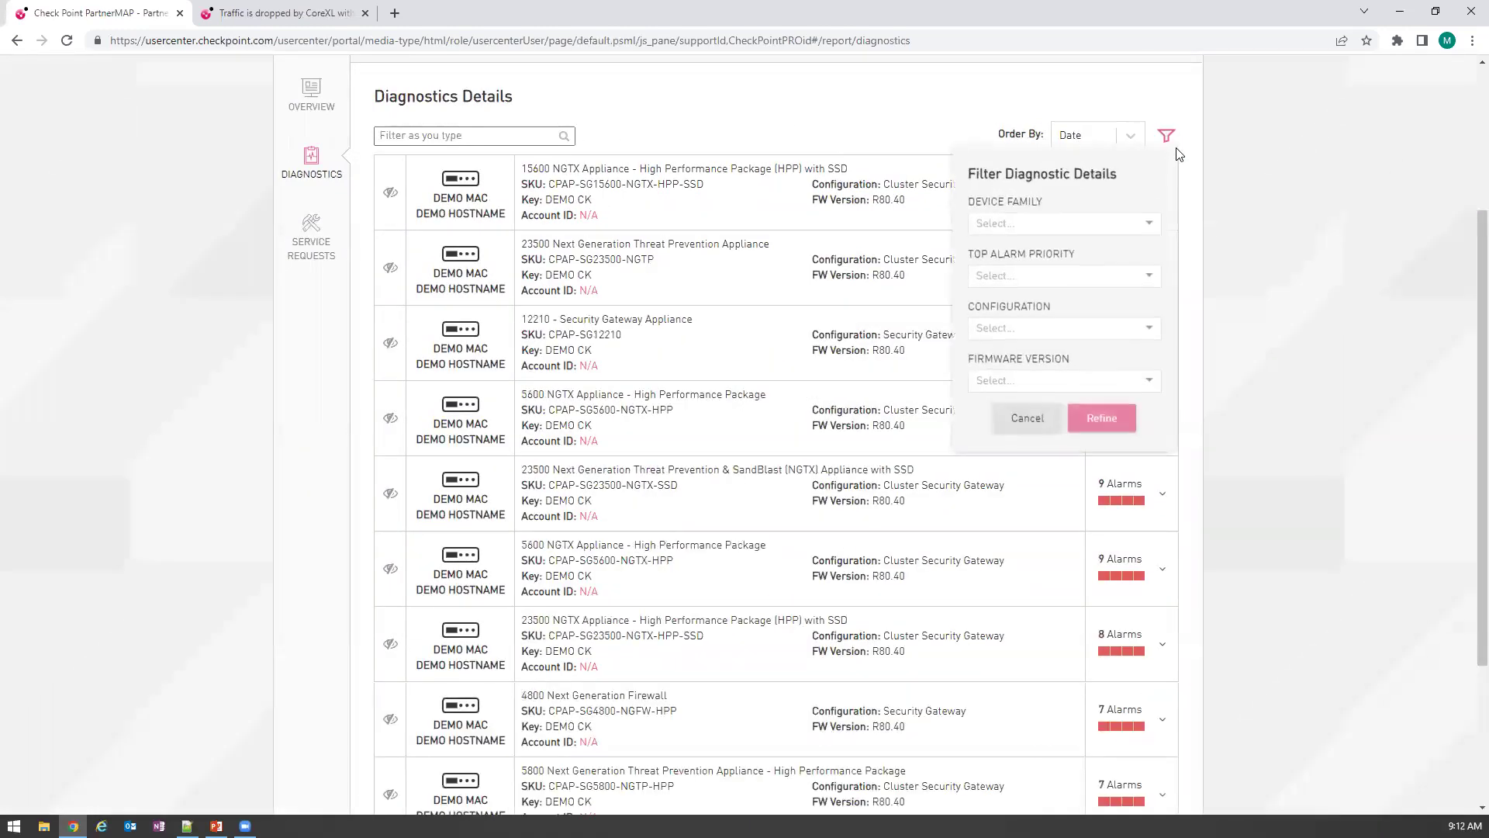
click(1149, 228)
click(1133, 247)
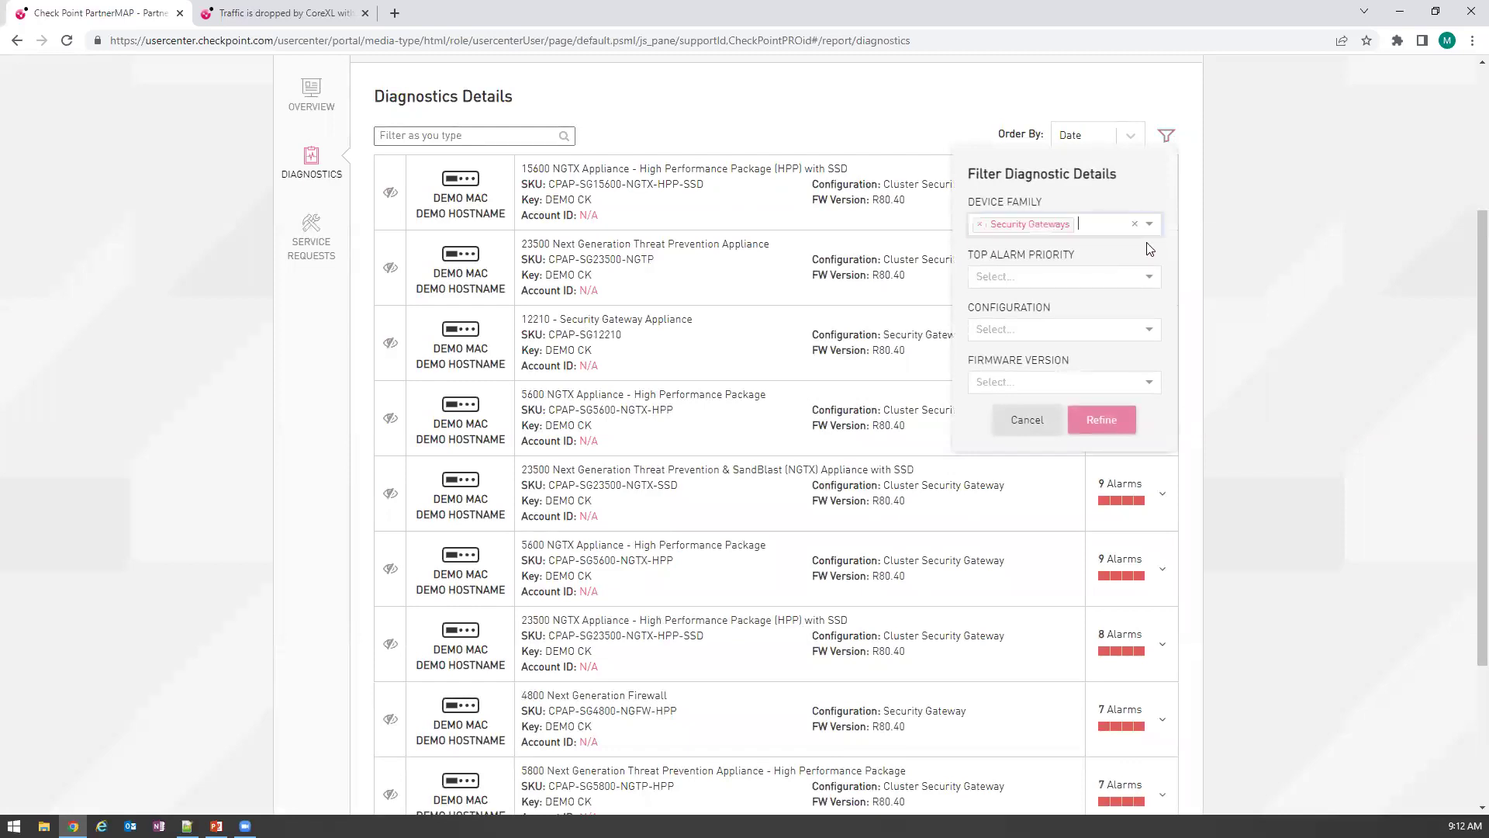
click(1150, 276)
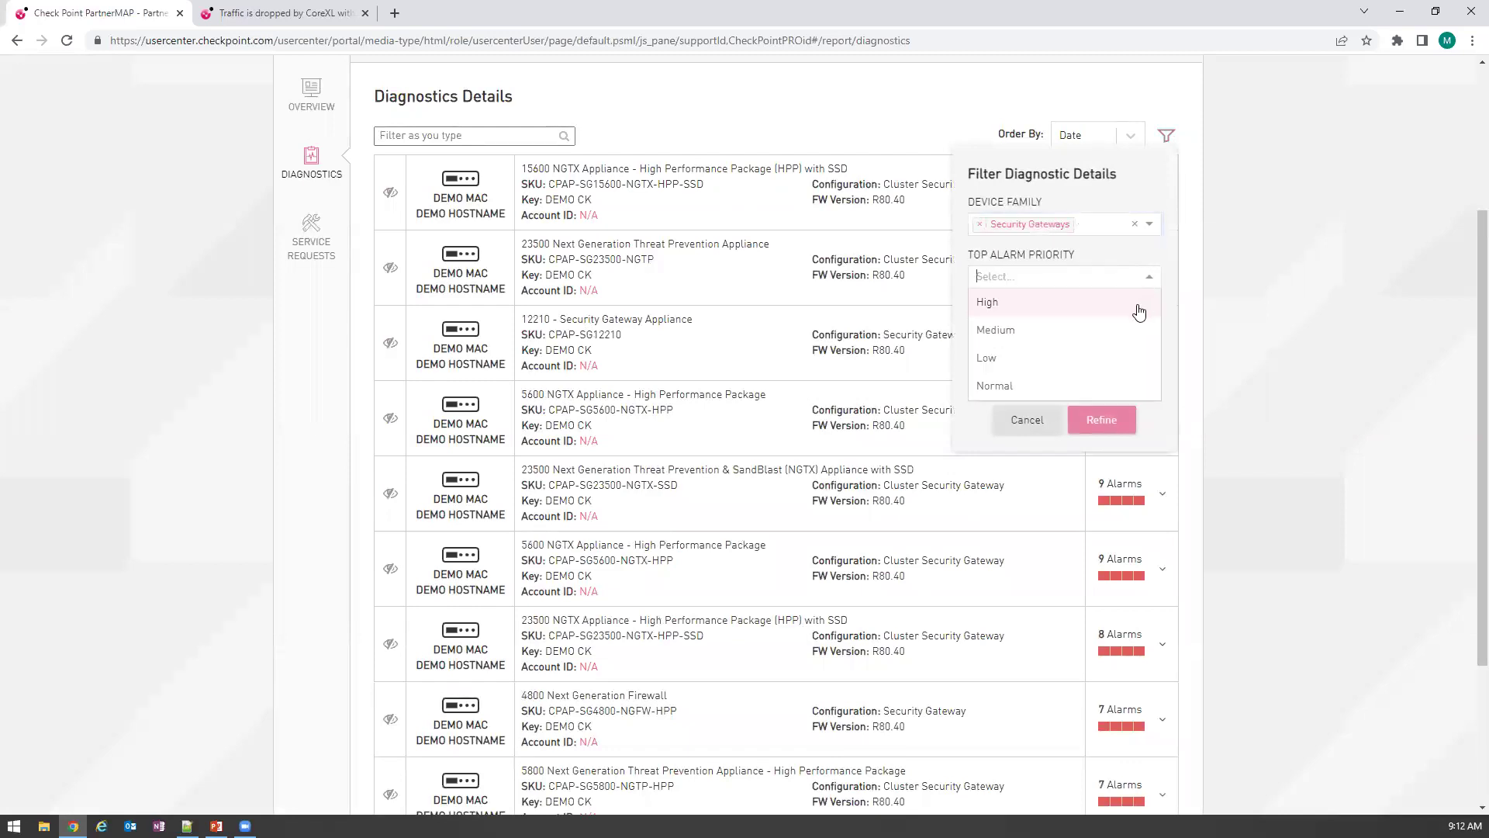
click(1142, 306)
click(1149, 328)
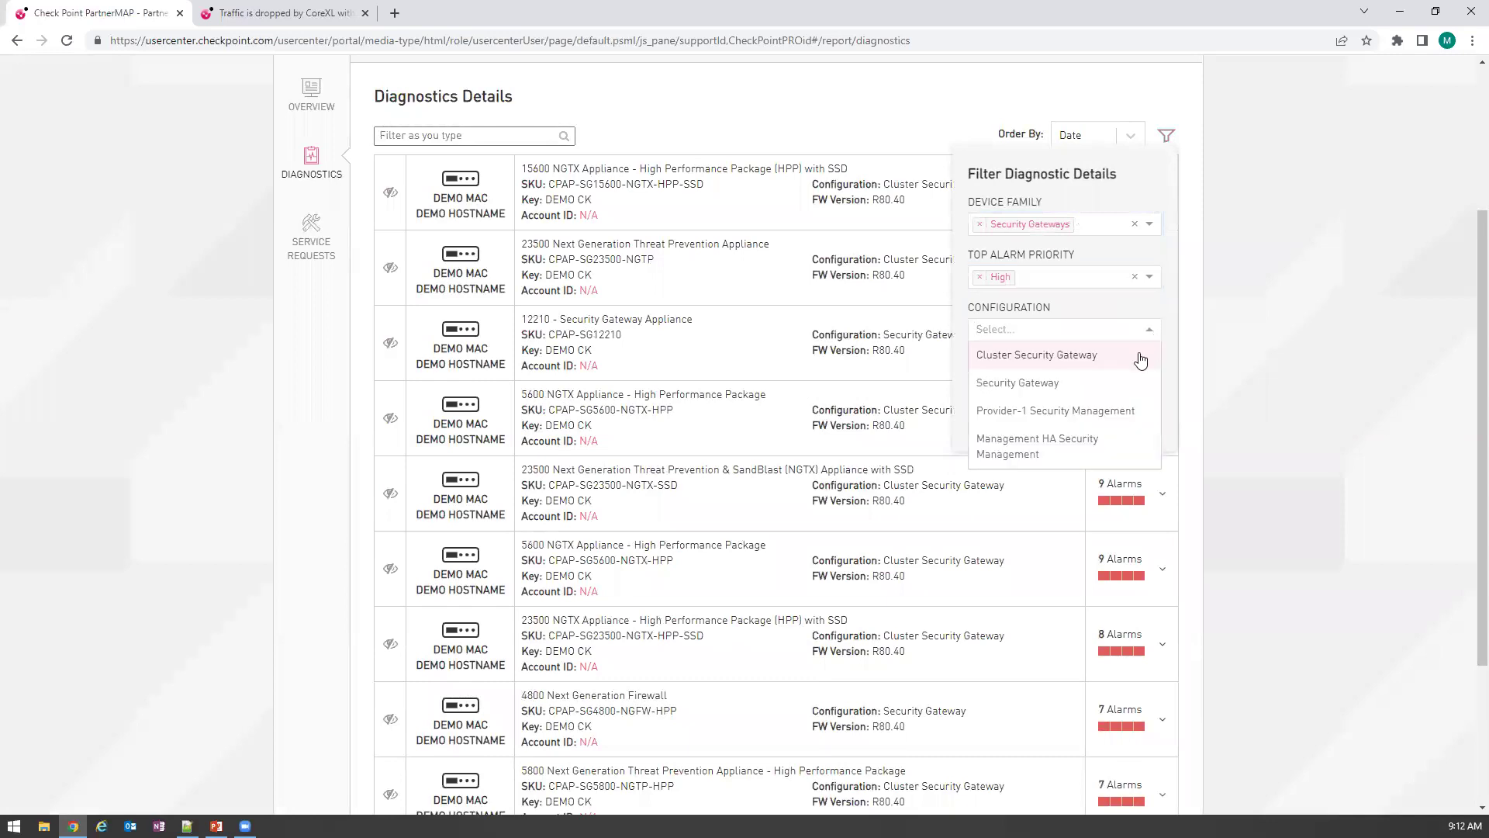
click(1115, 359)
click(1149, 382)
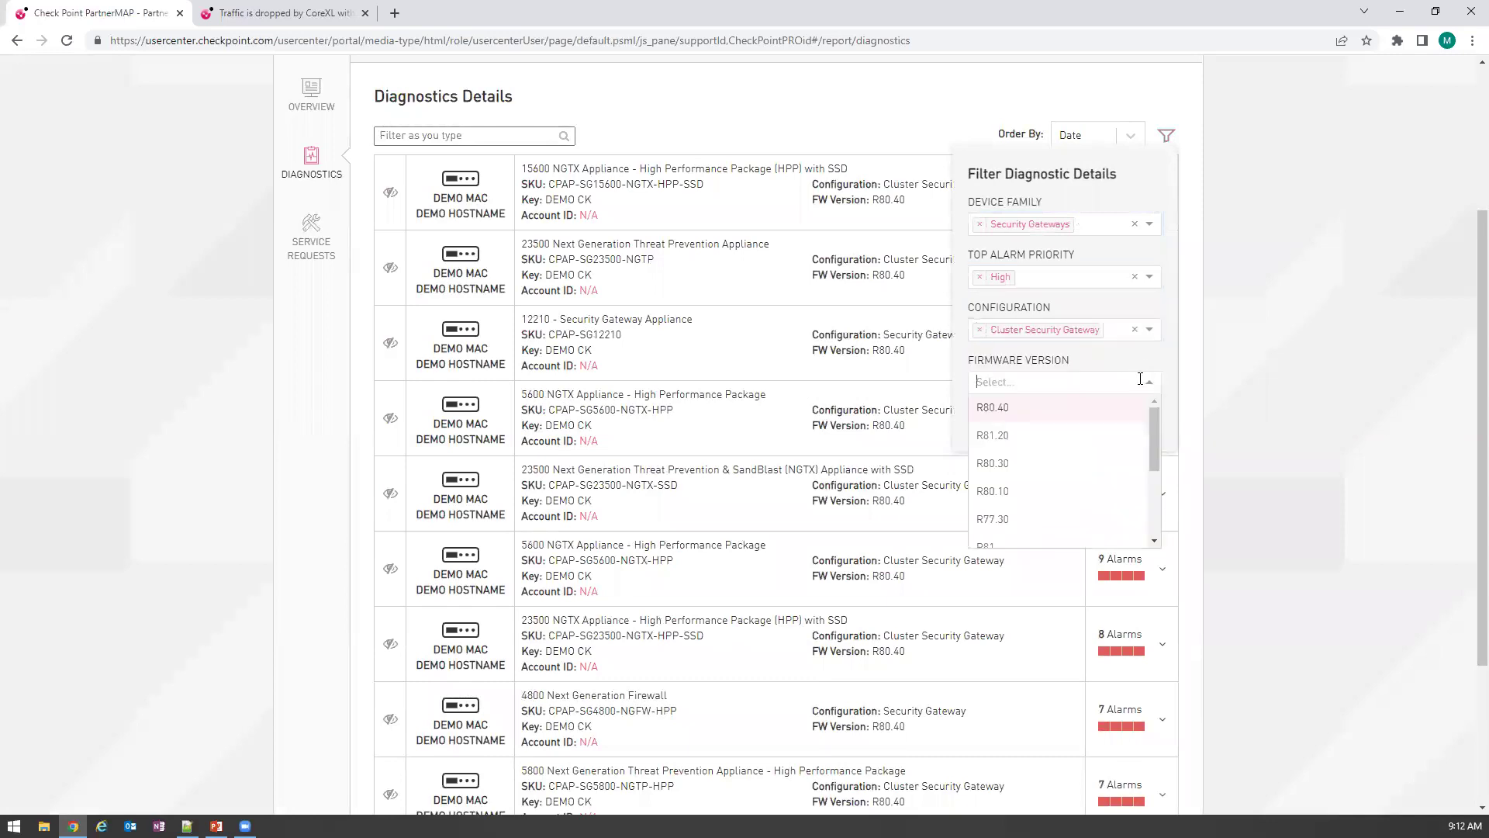
click(1123, 420)
click(1103, 425)
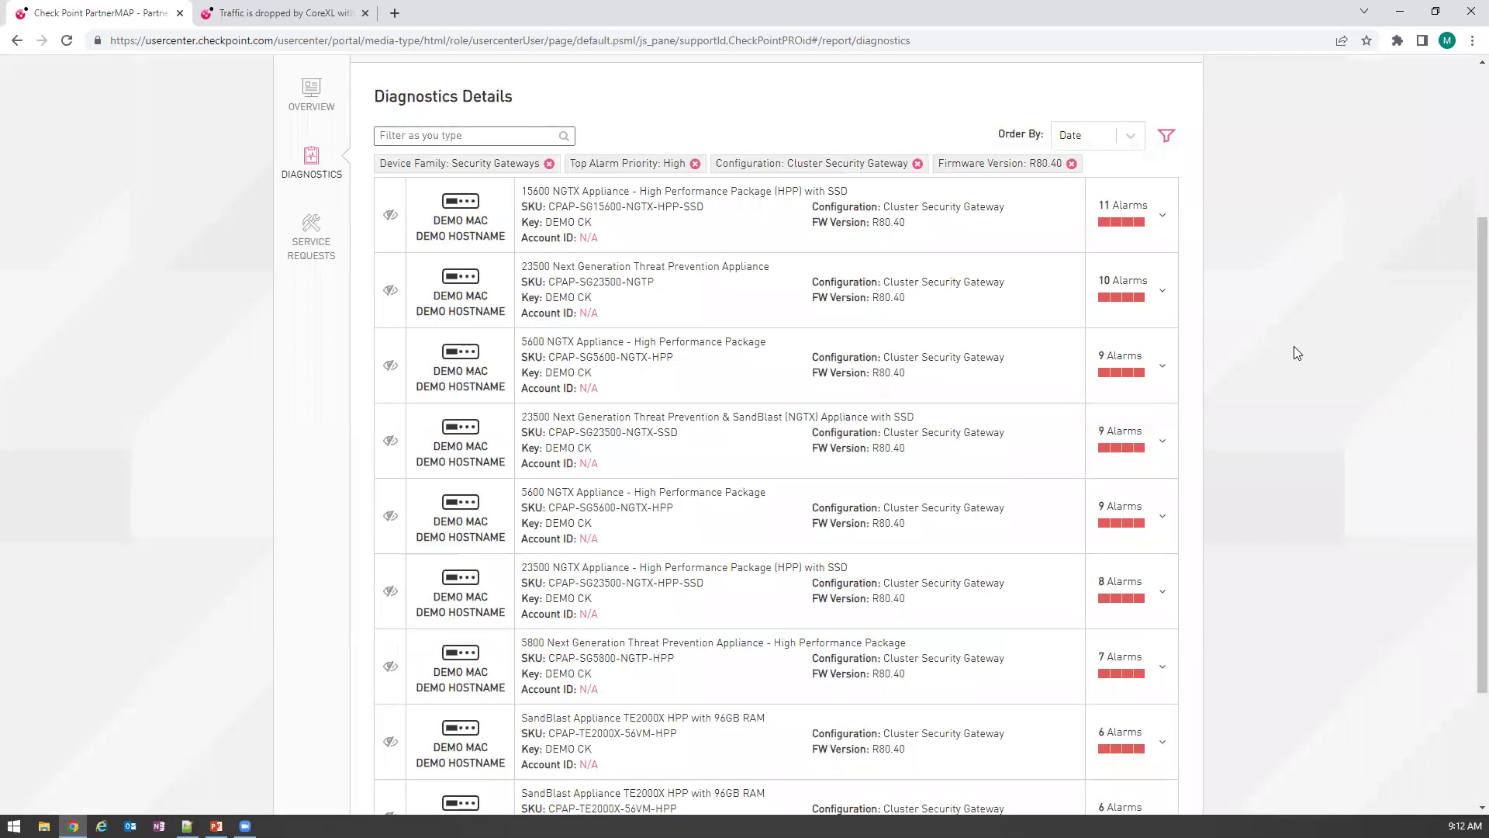
Remove the firmware version, configuration, top alarm priority and device family filters from the diagnostics list
click(1071, 163)
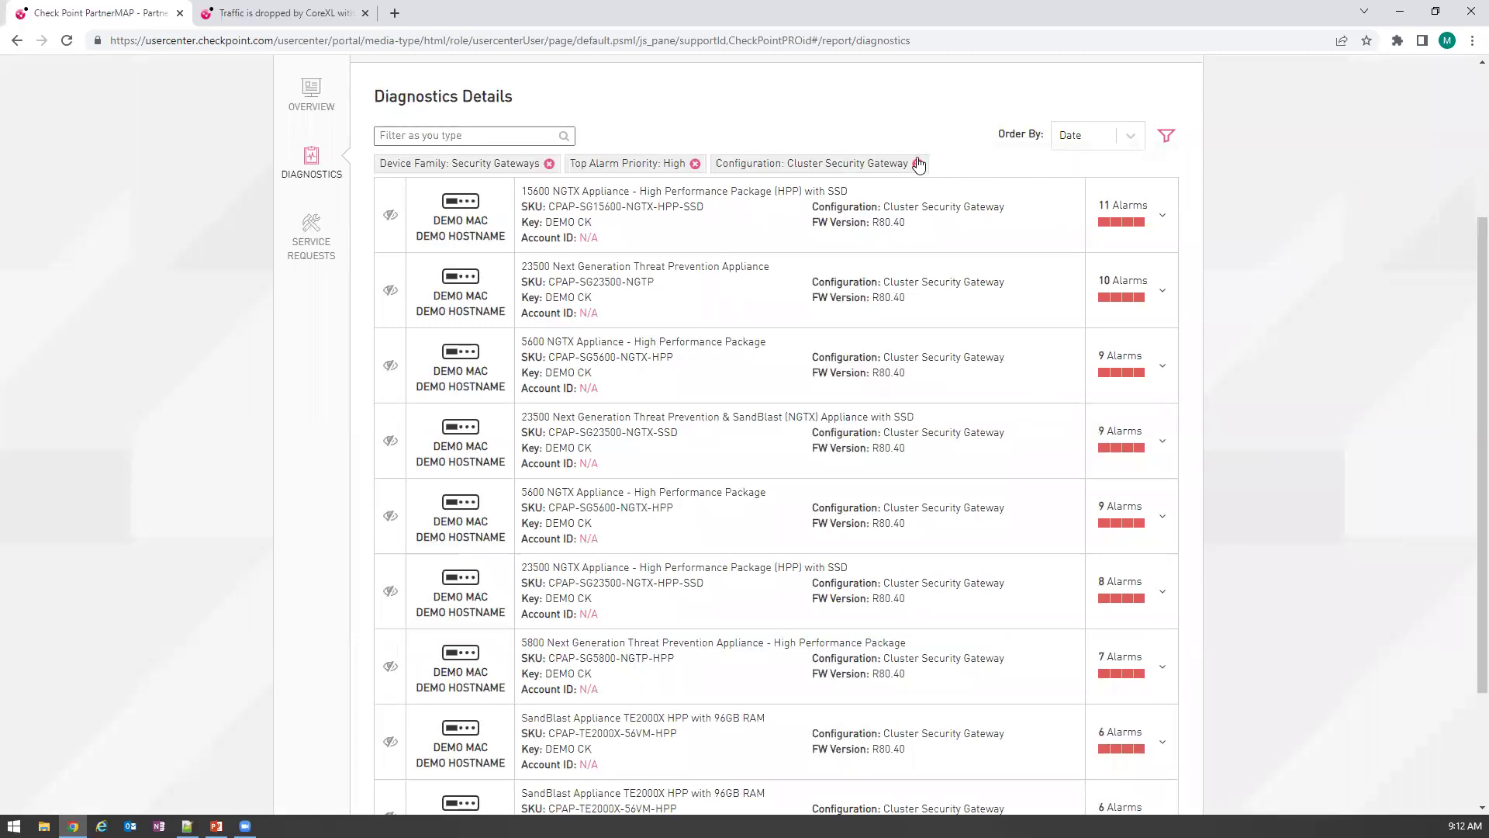
click(918, 163)
click(694, 163)
click(550, 163)
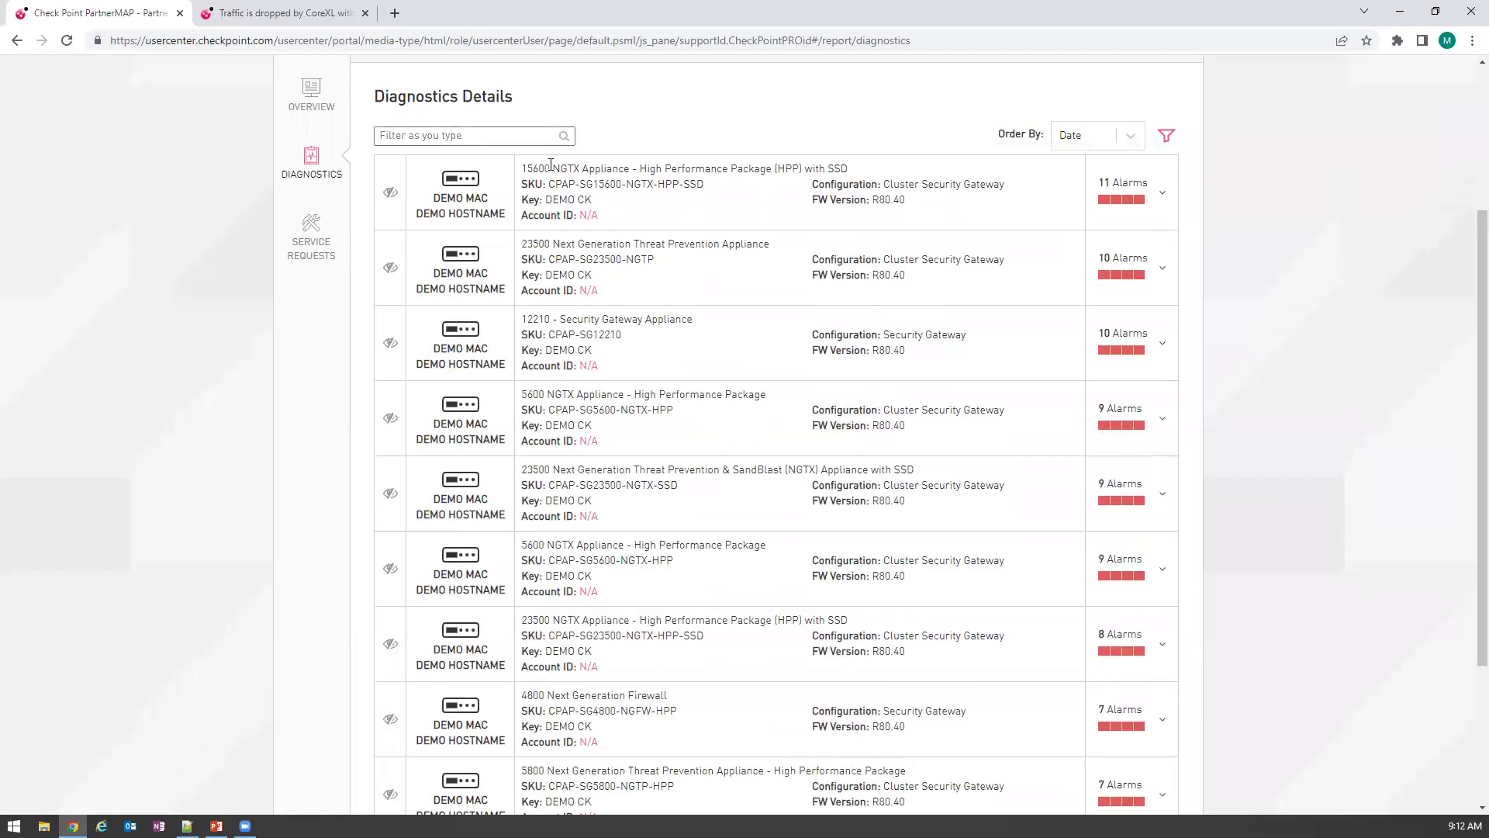
Expand the 15600 NGTX Appliance again and read through its alarms down to the enabled blades entry
scroll(559, 185, up, 2)
click(1117, 352)
scroll(891, 518, down, 5)
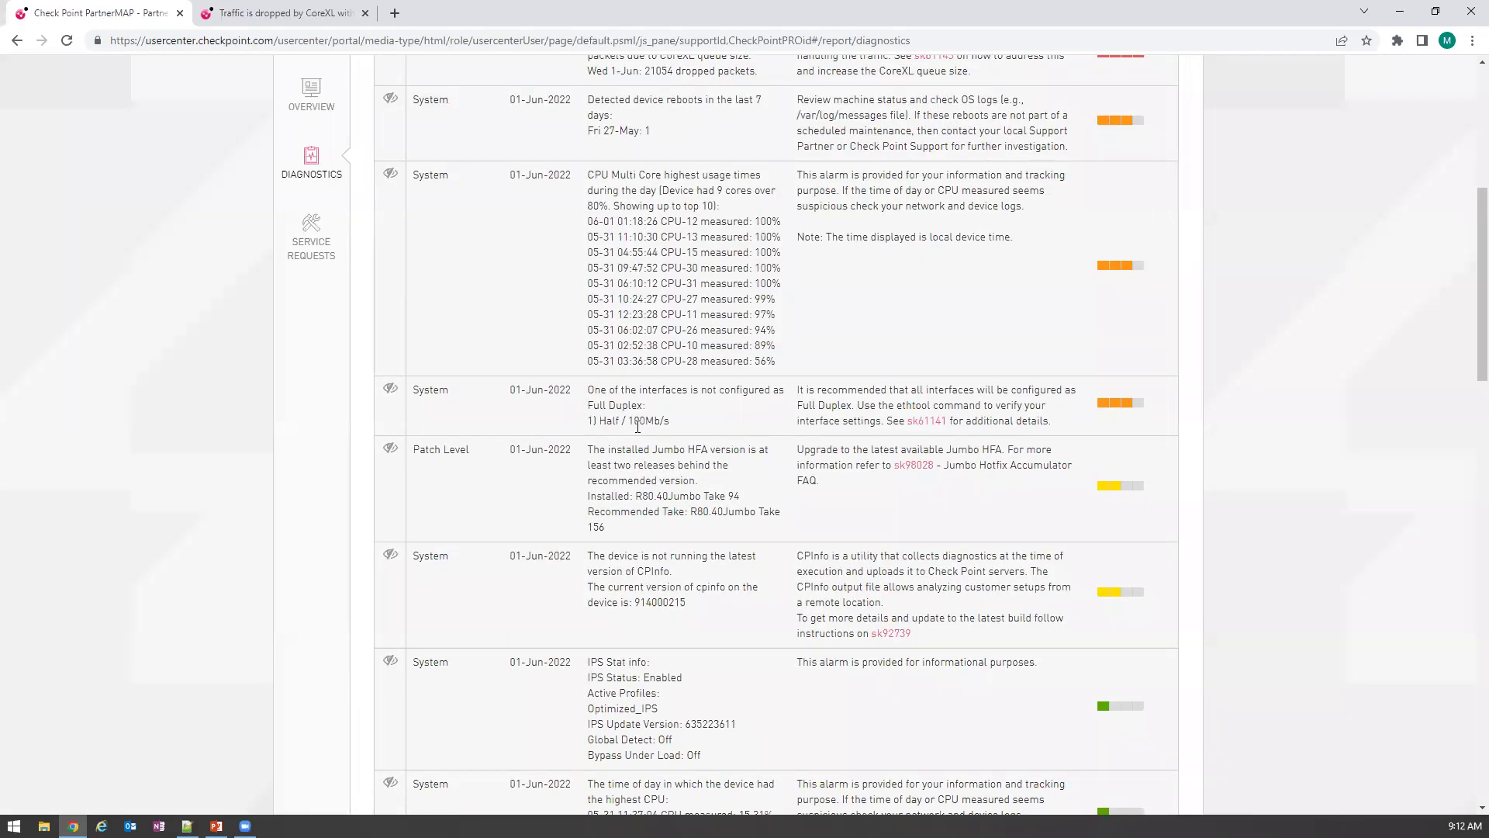
scroll(637, 426, down, 4)
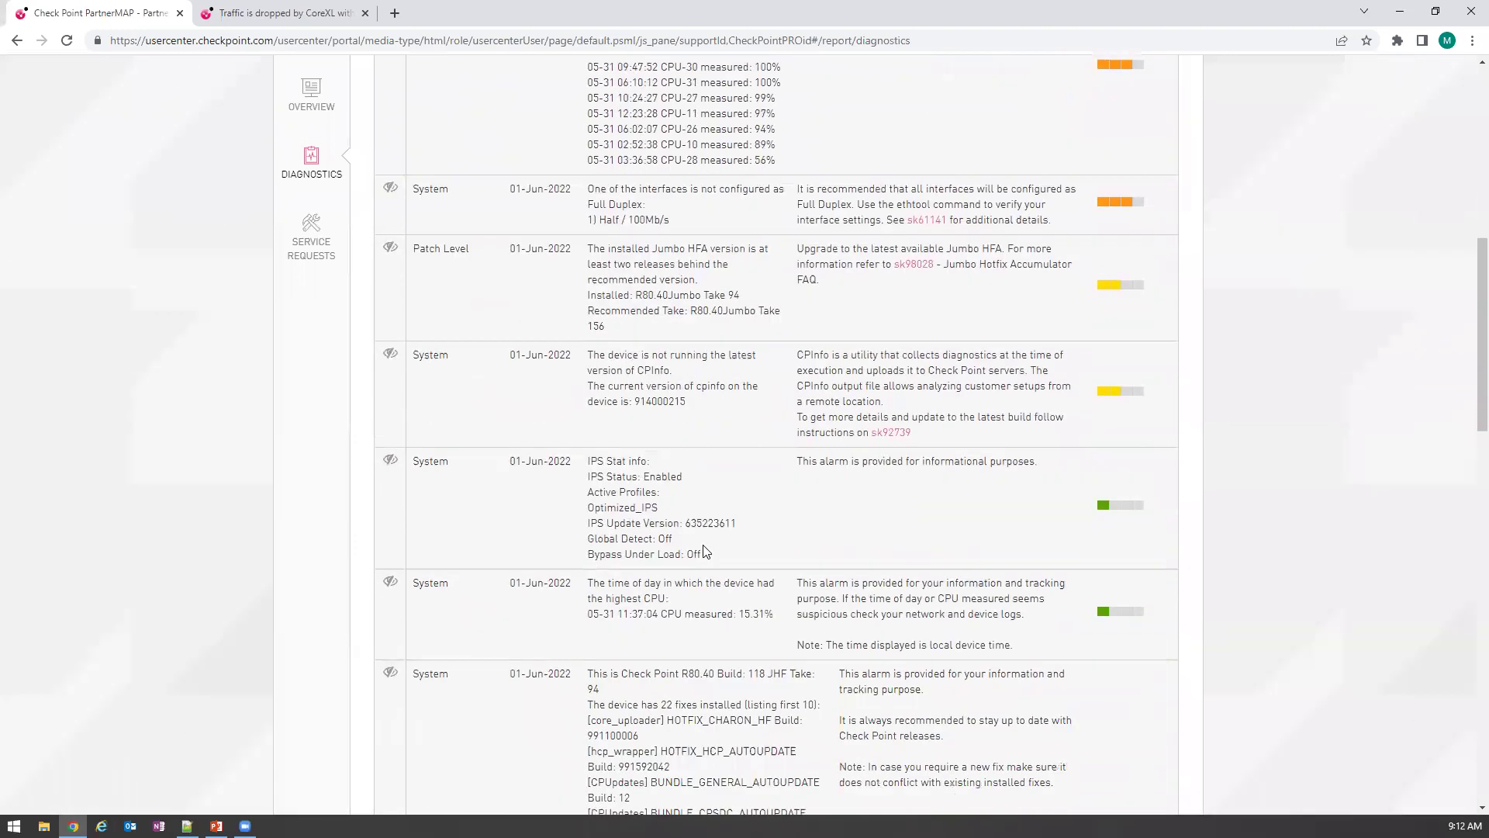
scroll(815, 632, down, 9)
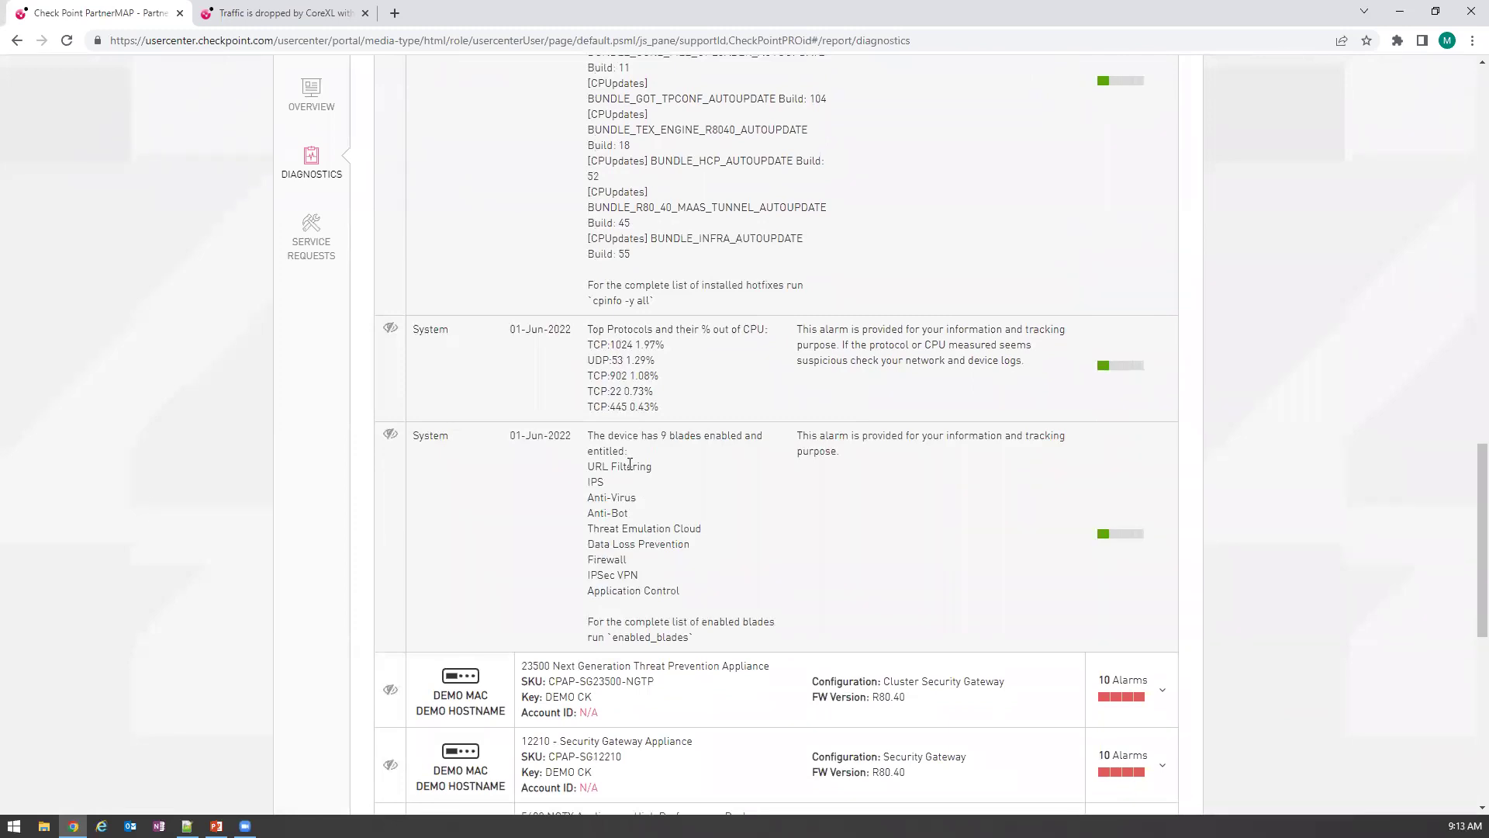
Try to exclude the enabled blades alarm of the 15600 NGTX Appliance from the report
click(390, 434)
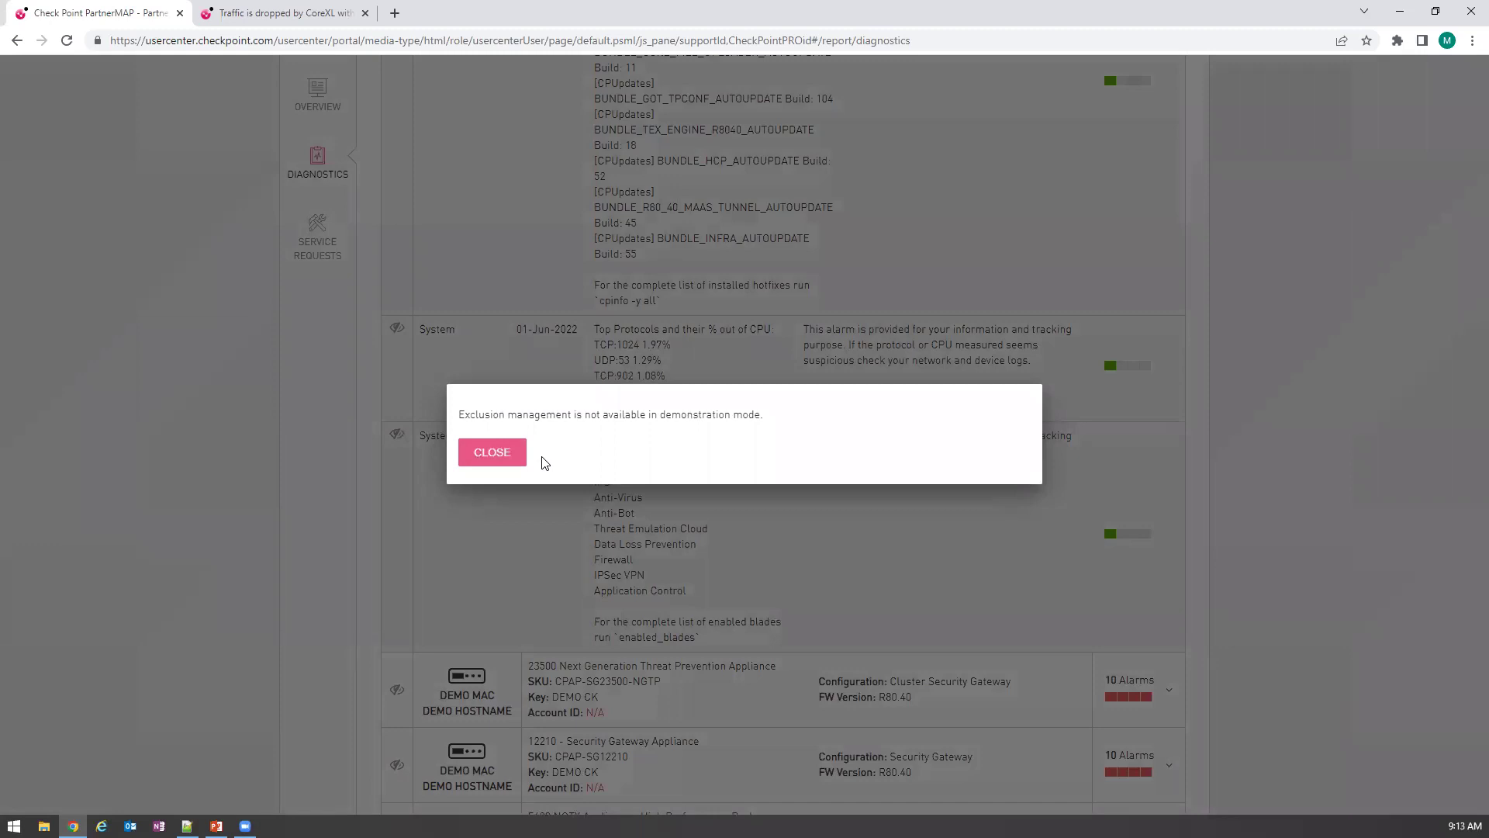
click(469, 454)
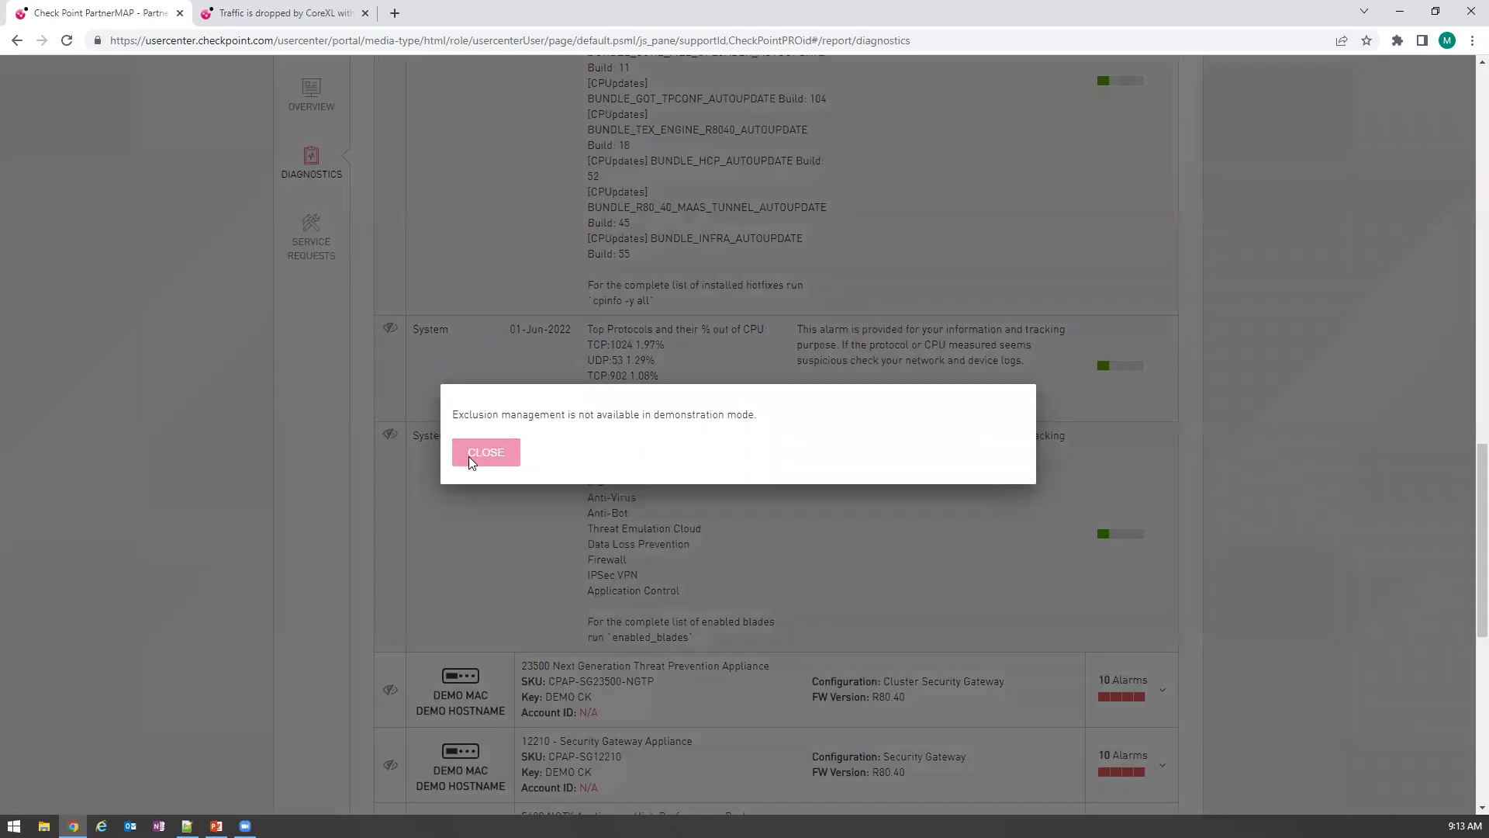
click(392, 438)
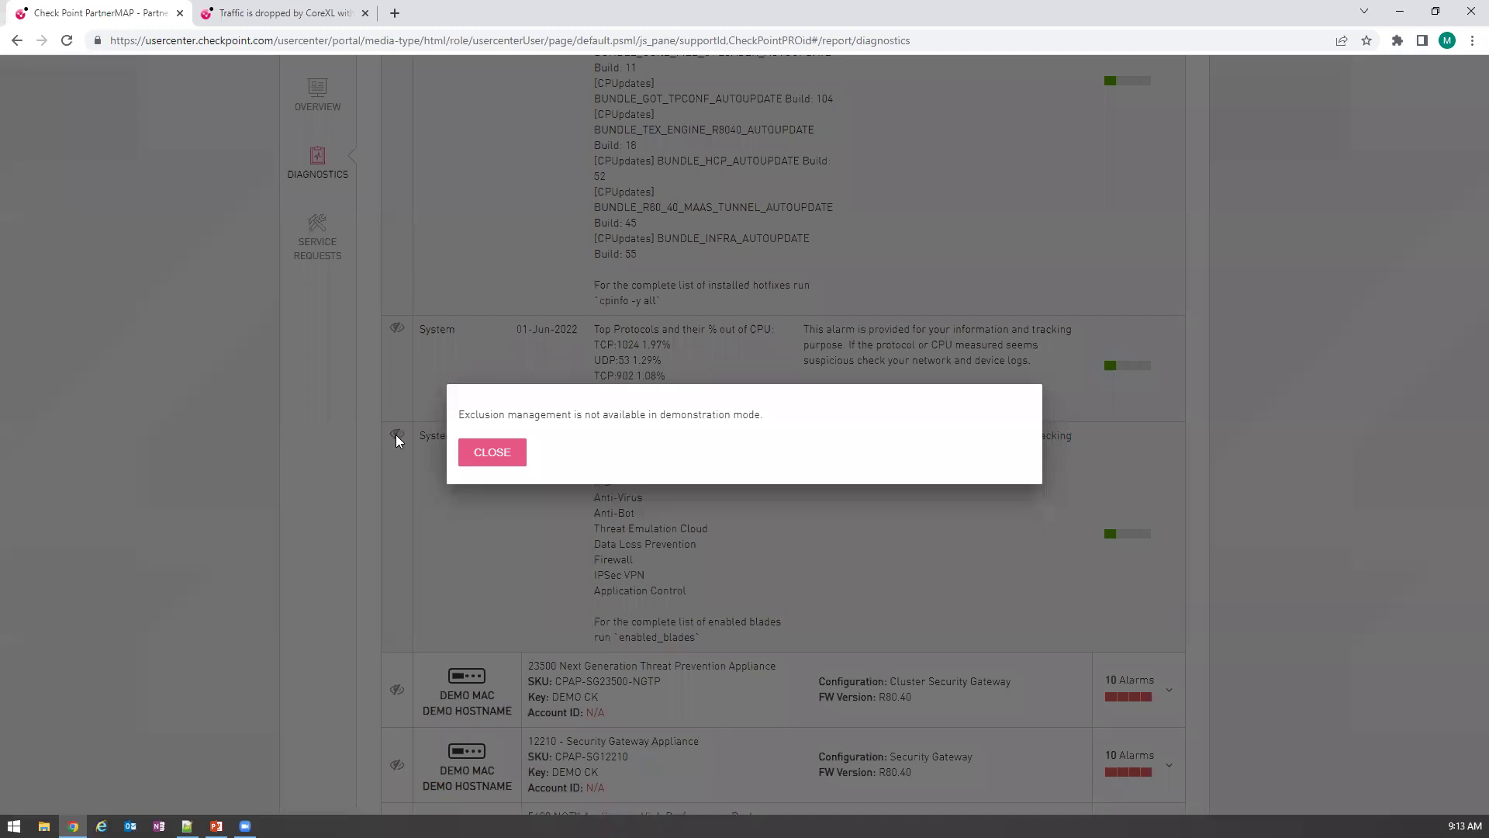
click(491, 452)
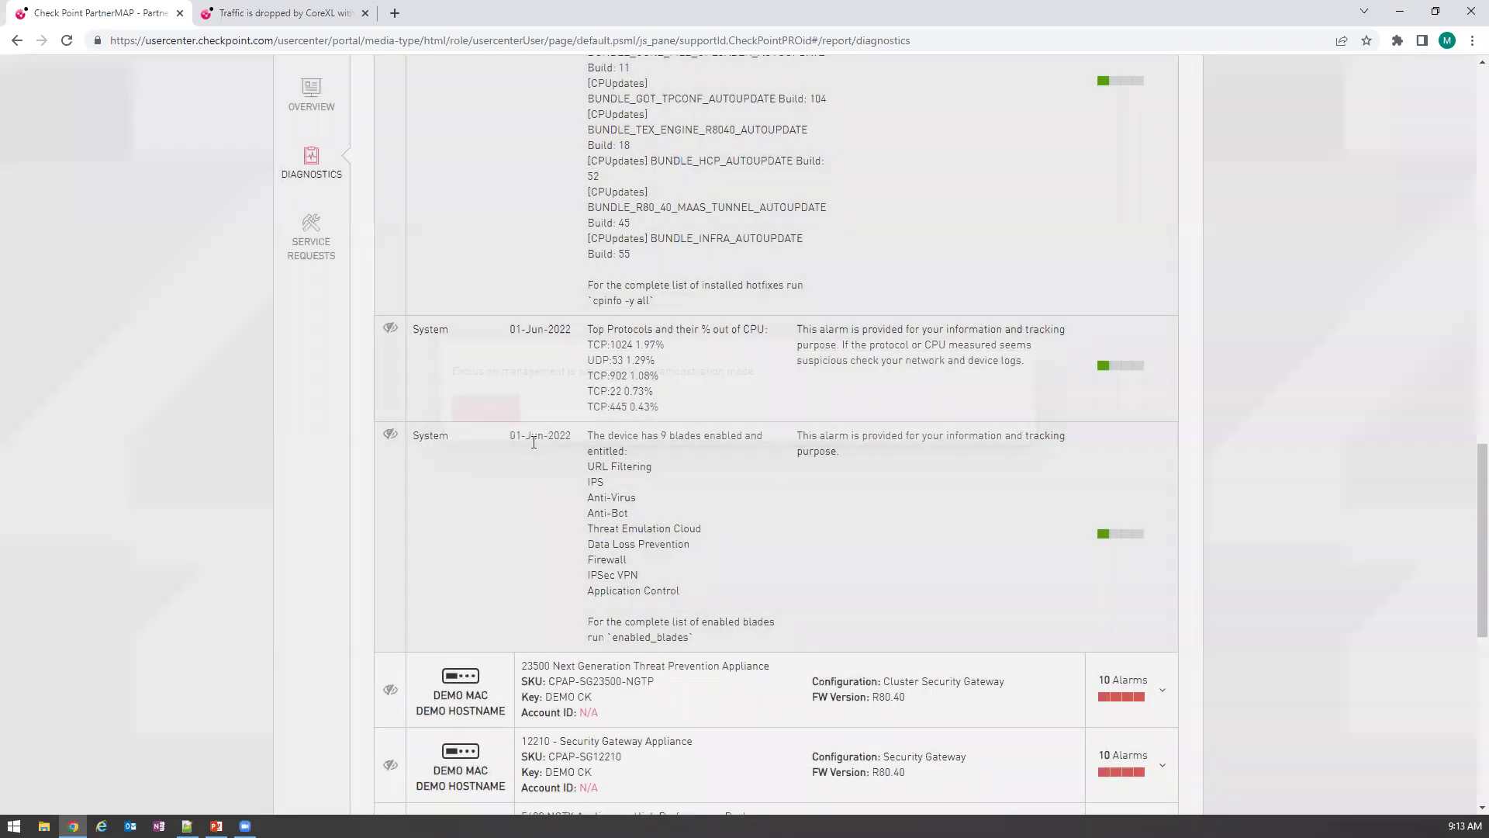
Collapse the 15600 NGTX Appliance's alarm list and try to exclude the whole device from the report
scroll(539, 448, up, 10)
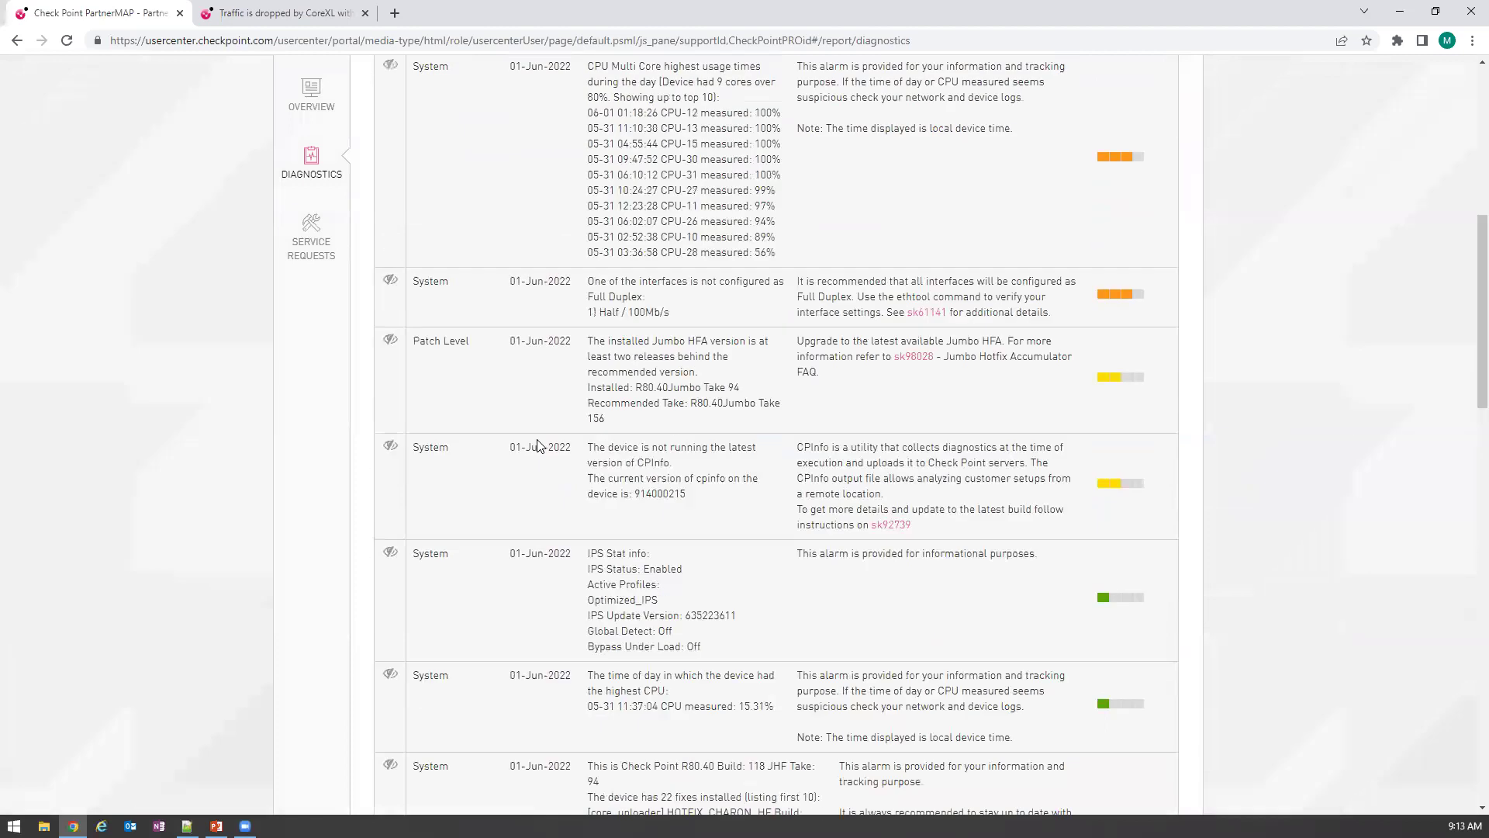
scroll(547, 442, up, 2)
scroll(1142, 190, up, 2)
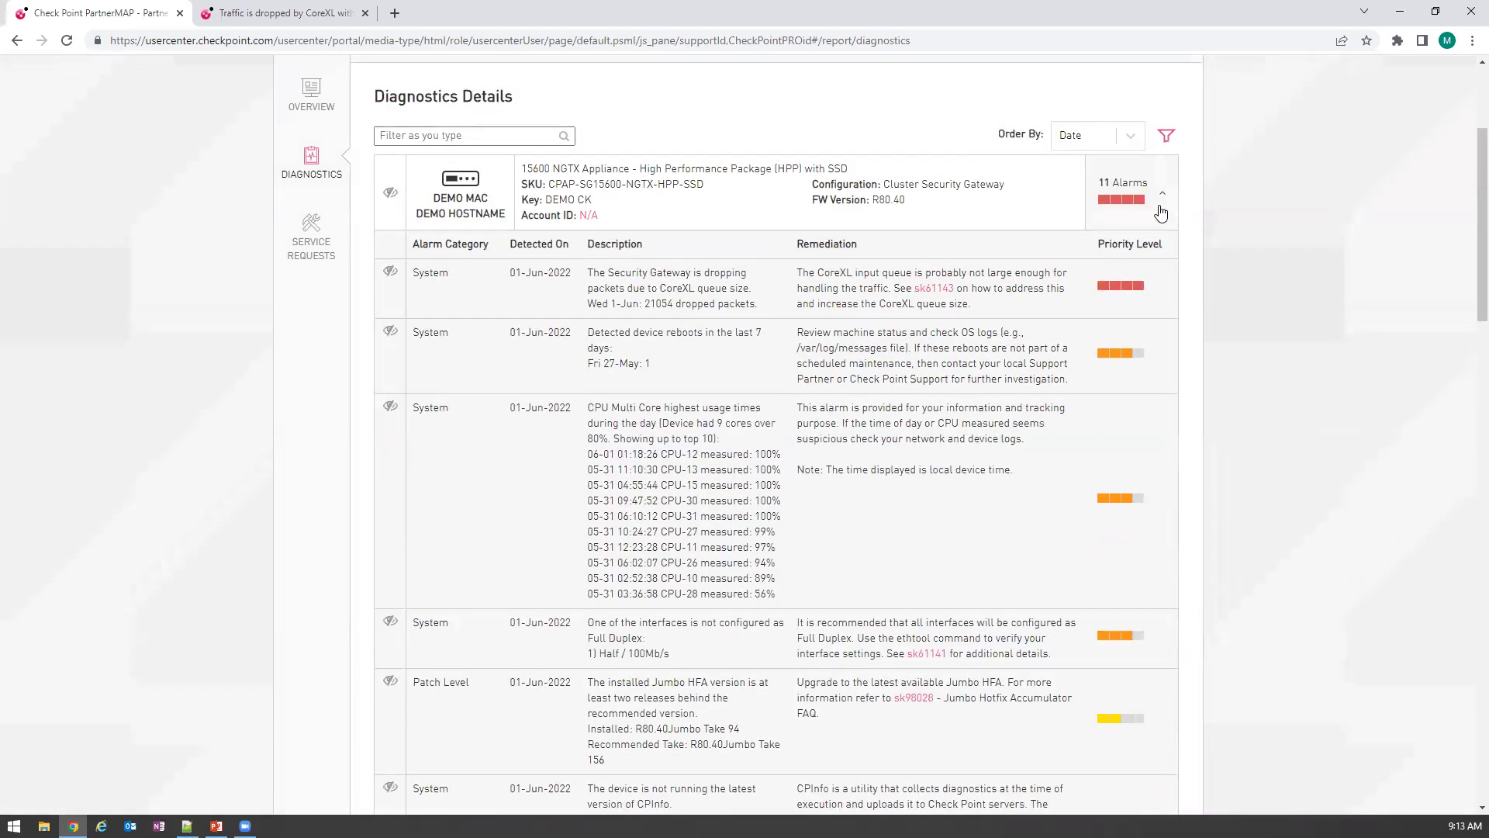
click(1160, 209)
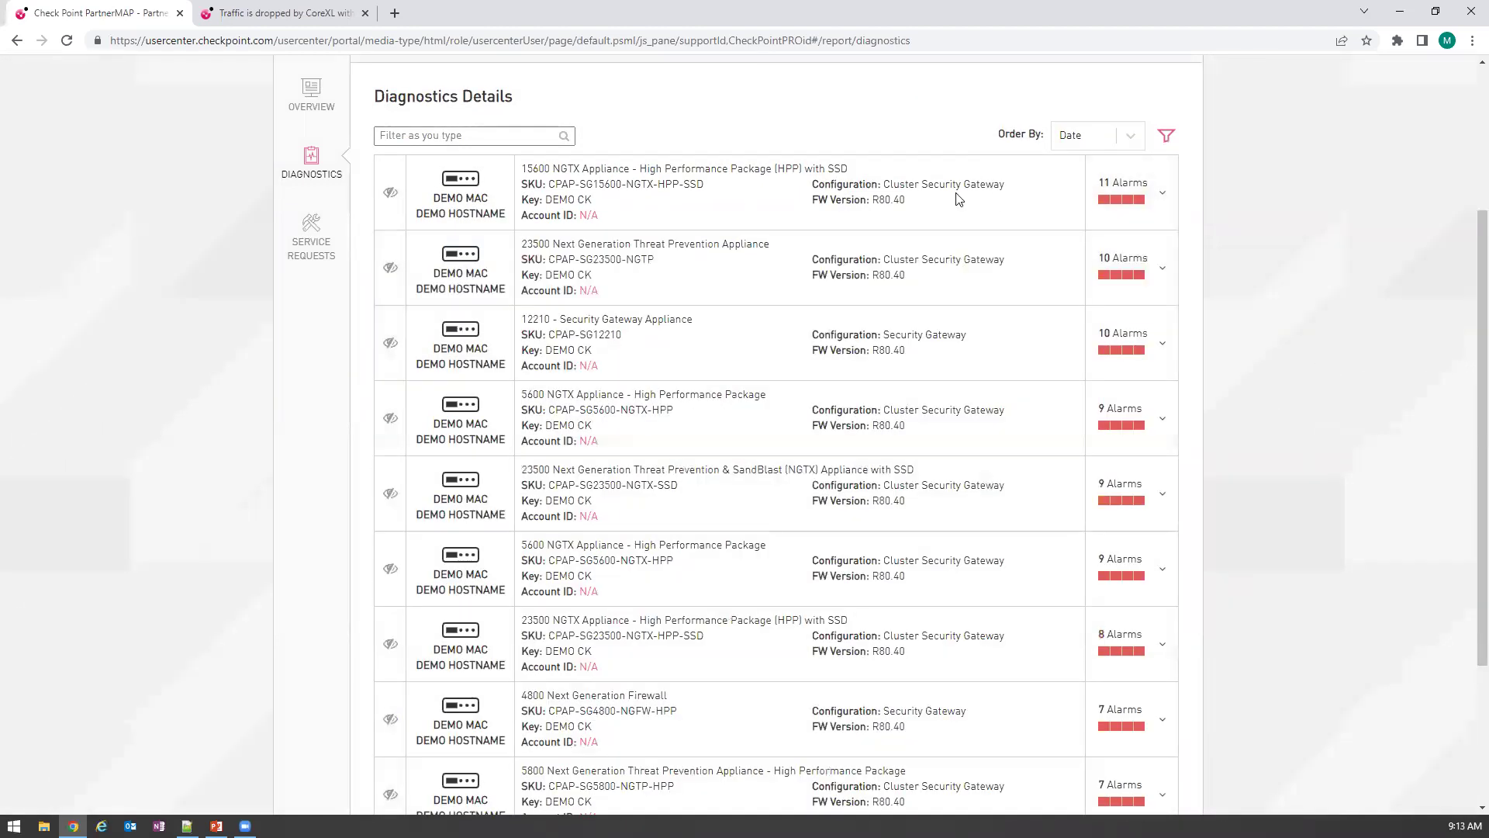
click(391, 194)
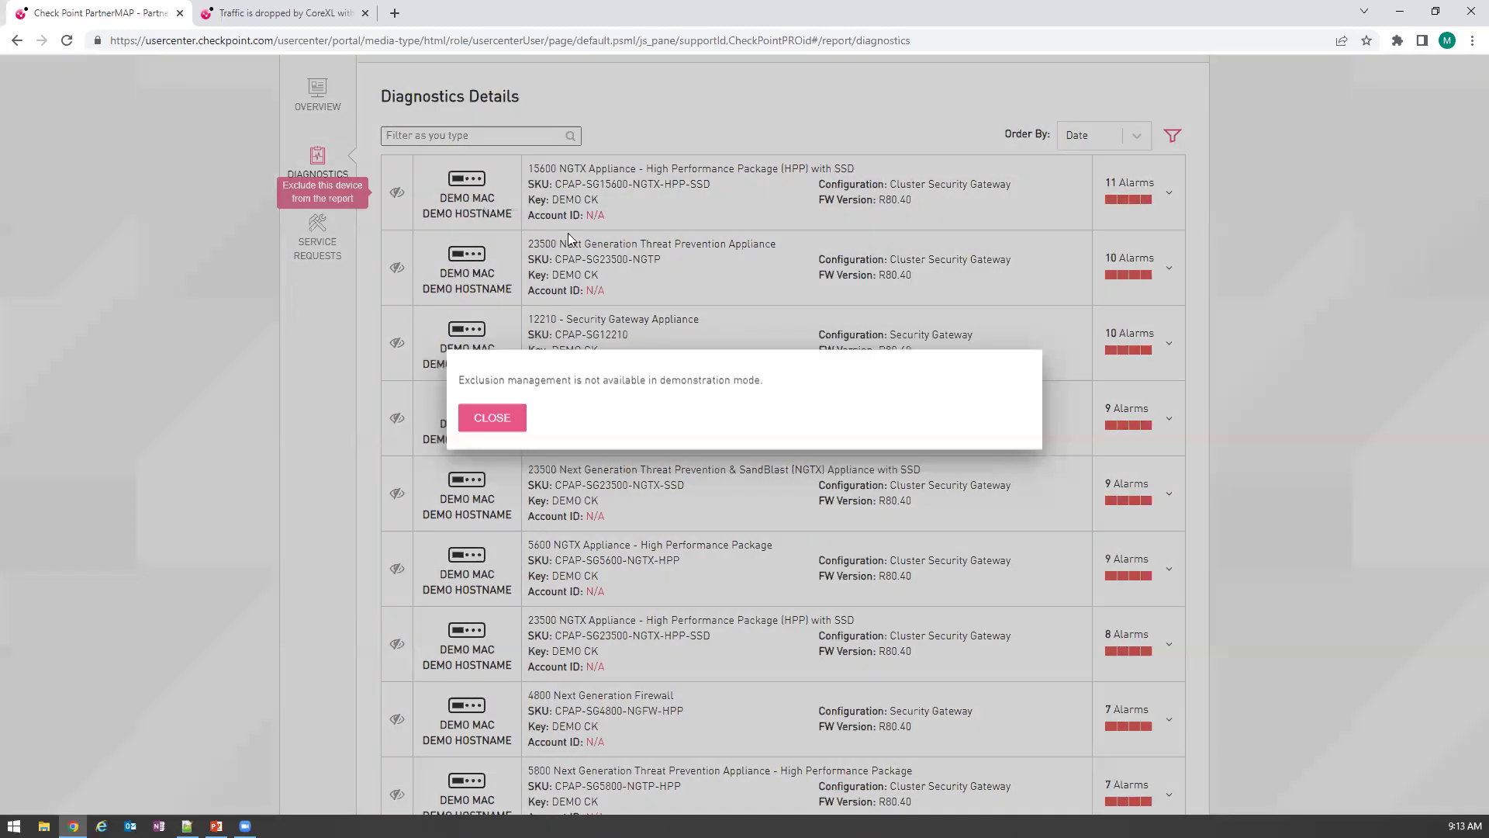
click(508, 462)
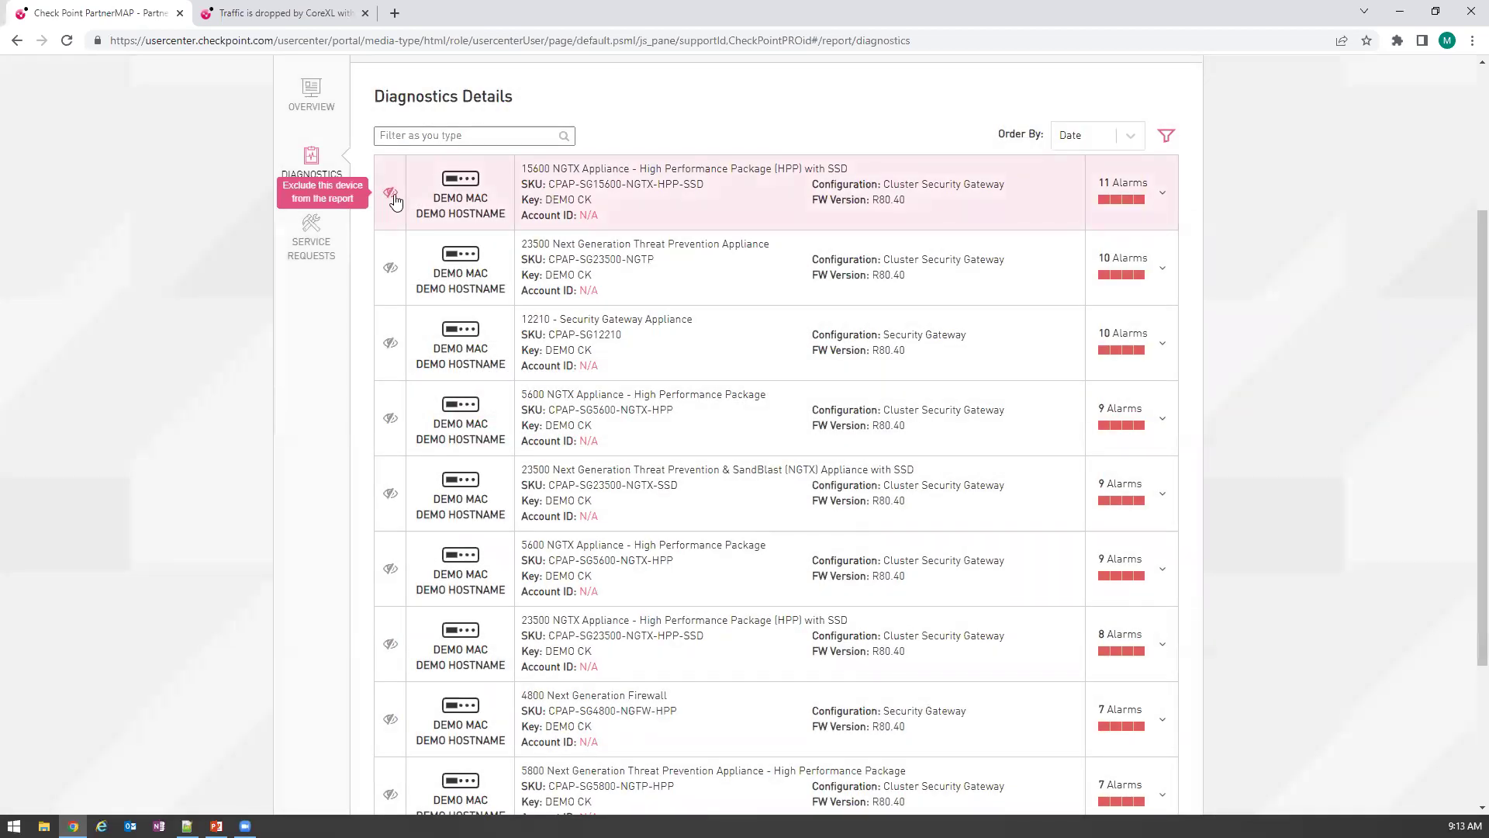
scroll(1000, 175, up, 3)
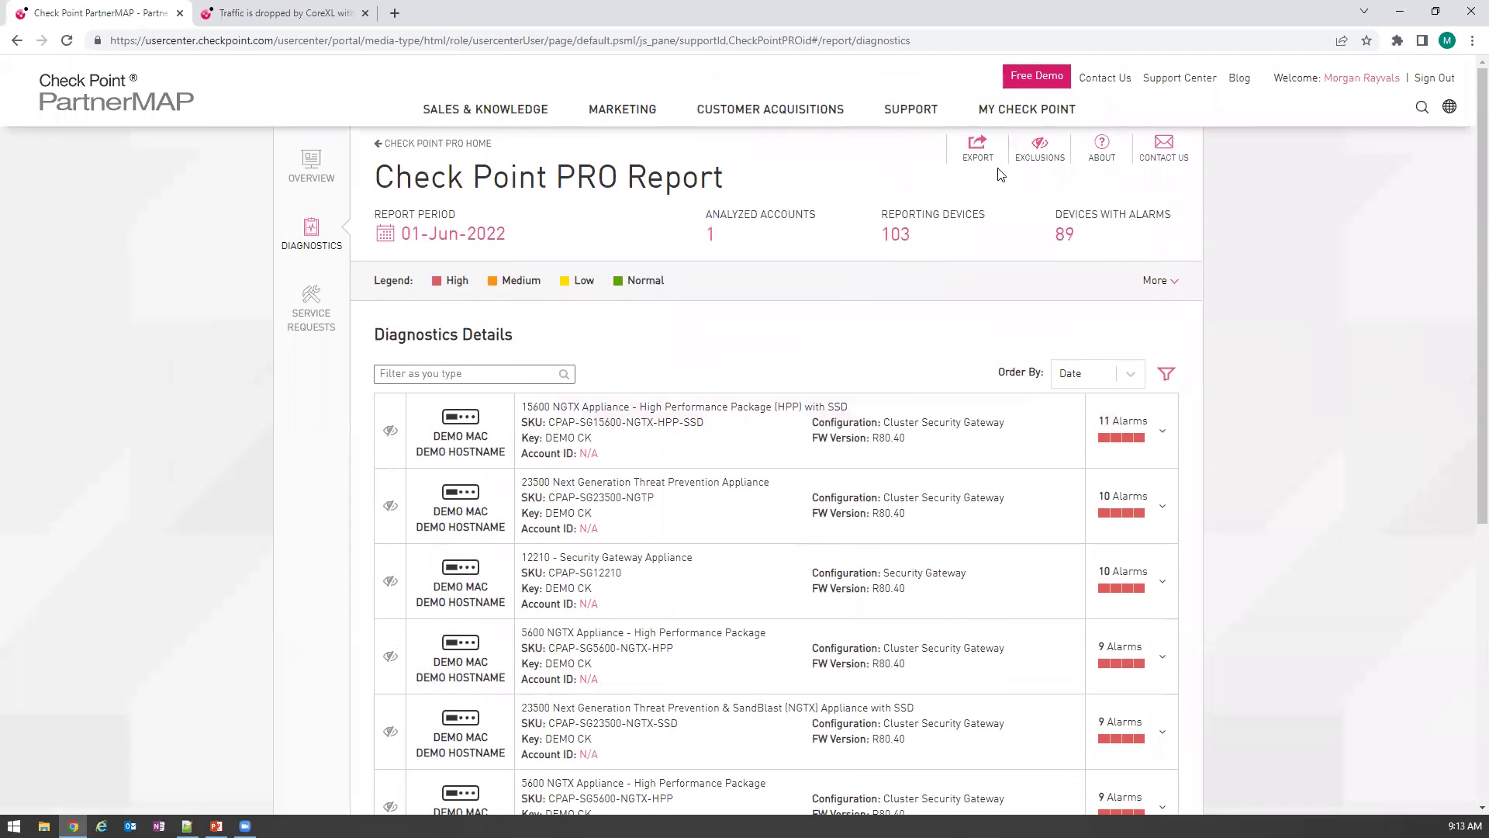
Try to open the report's exclusion management and dismiss the notice each time
click(1047, 152)
click(364, 196)
click(1042, 149)
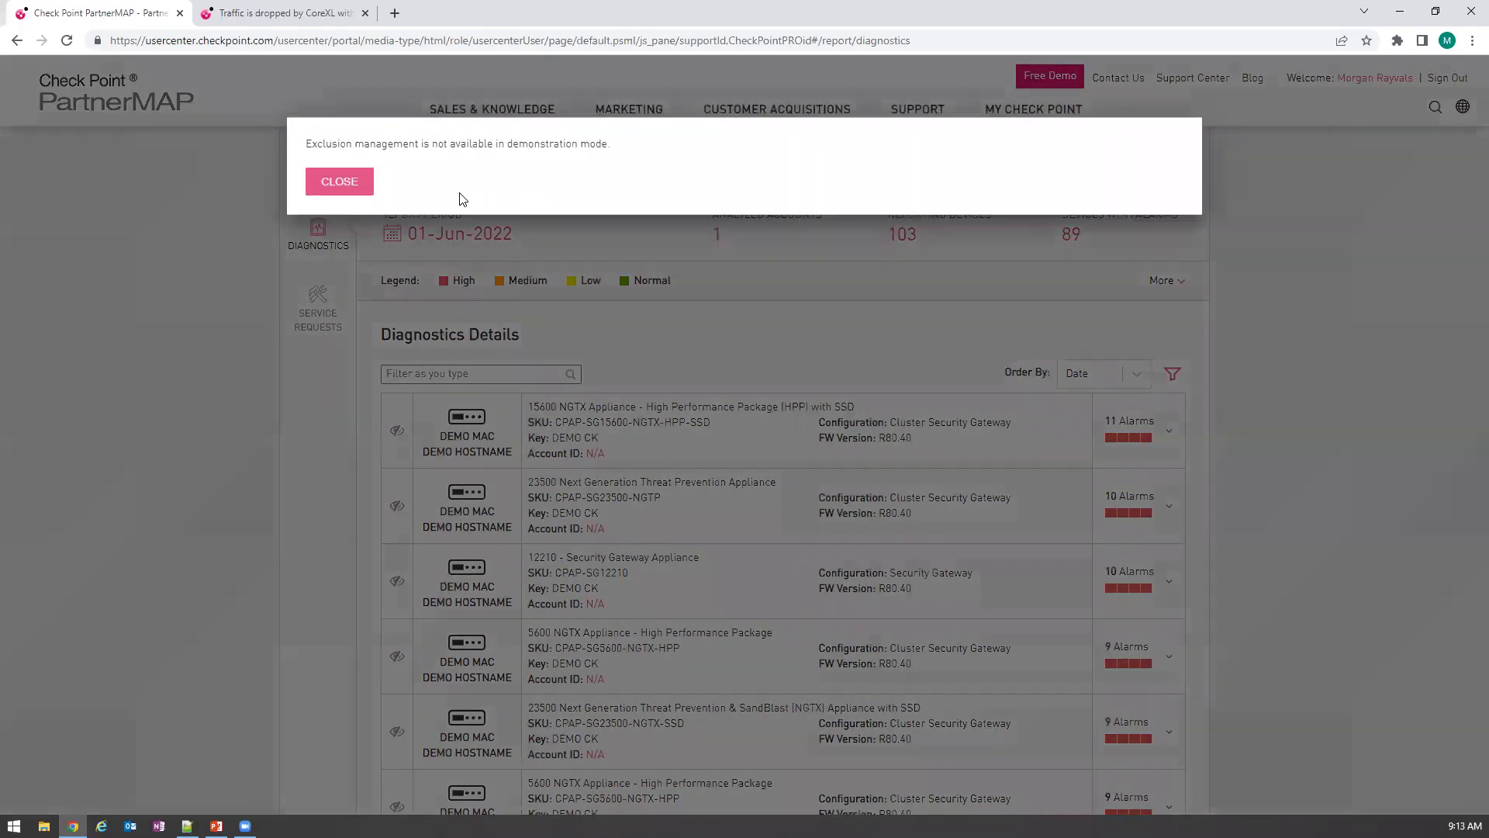
click(346, 192)
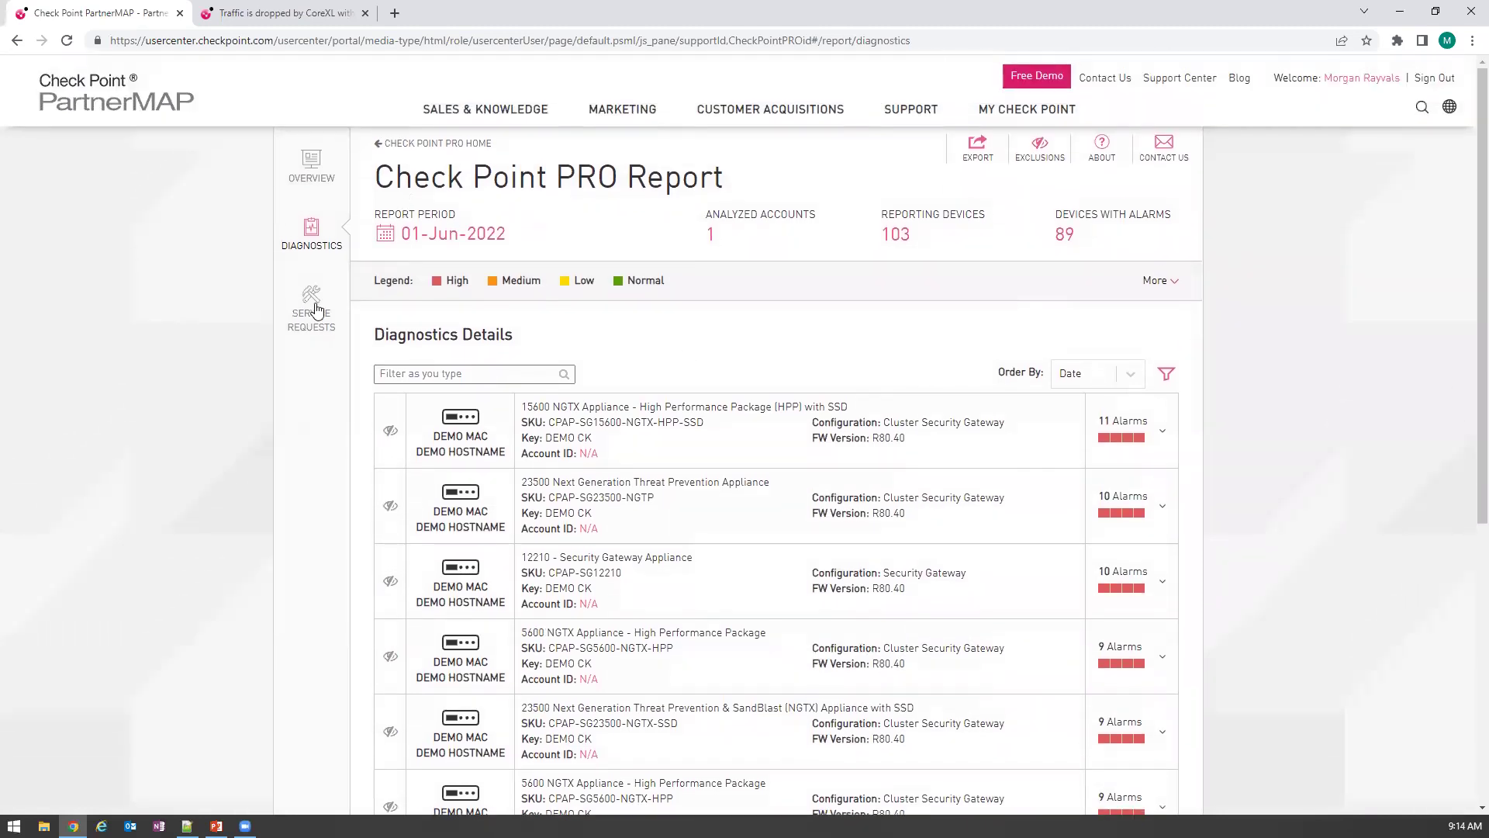
View the resolved service requests opened by Check Point PRO
click(316, 308)
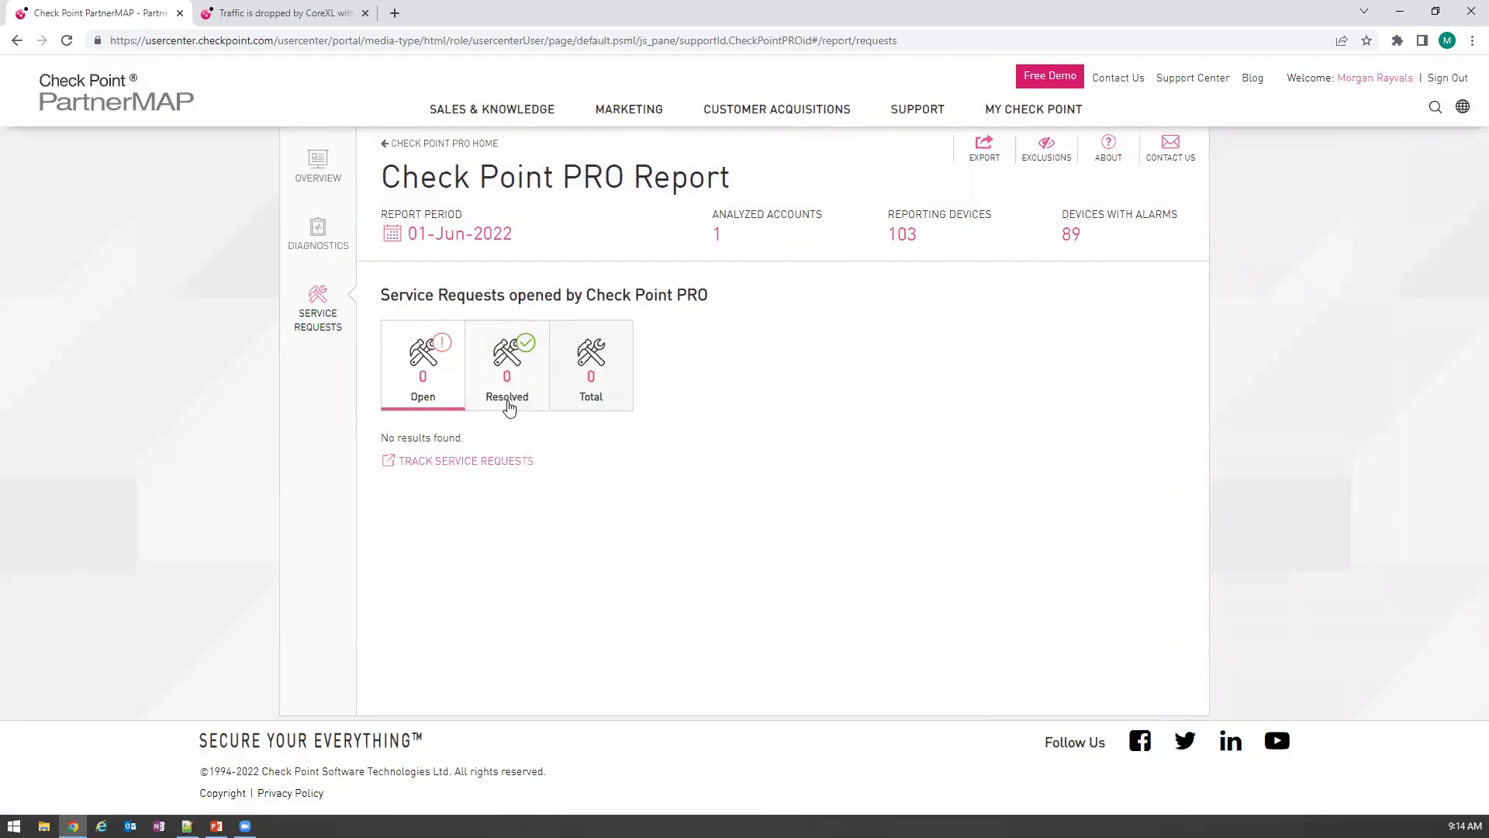
click(513, 405)
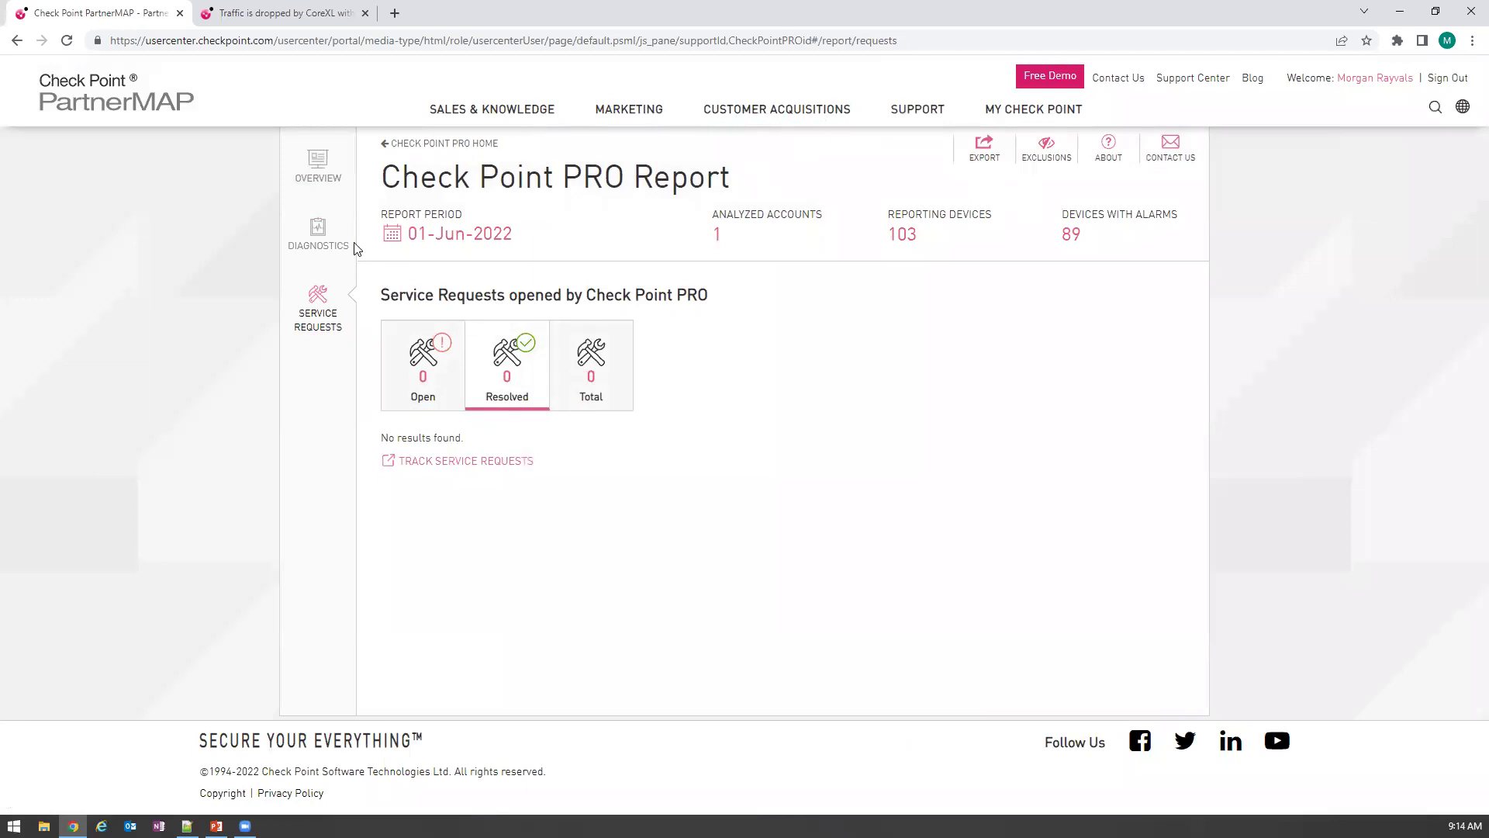
Return to the diagnostics details and look at the device list's ordering options without changing the order
click(331, 244)
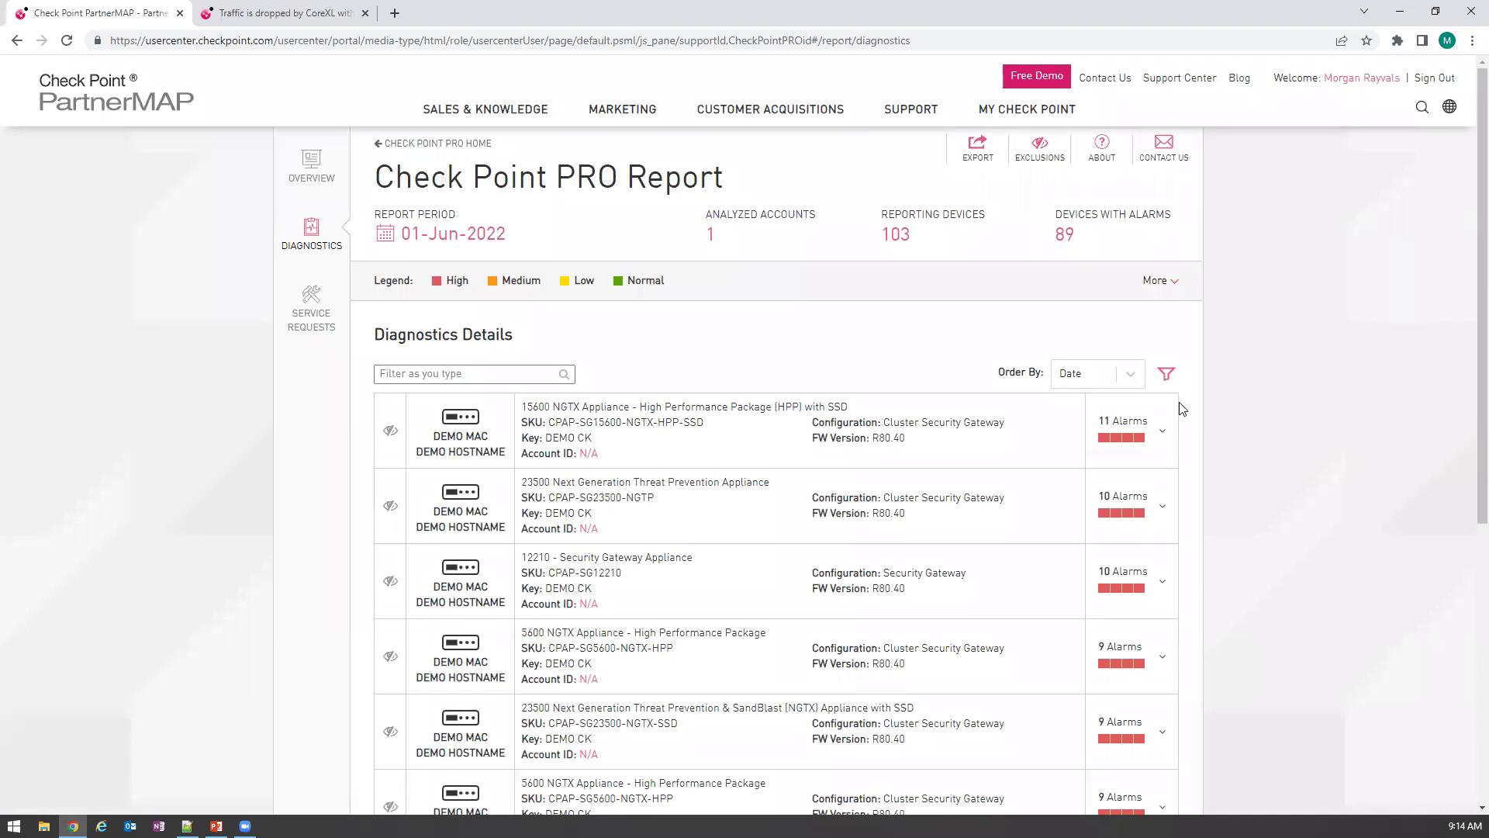
click(1135, 375)
click(1241, 403)
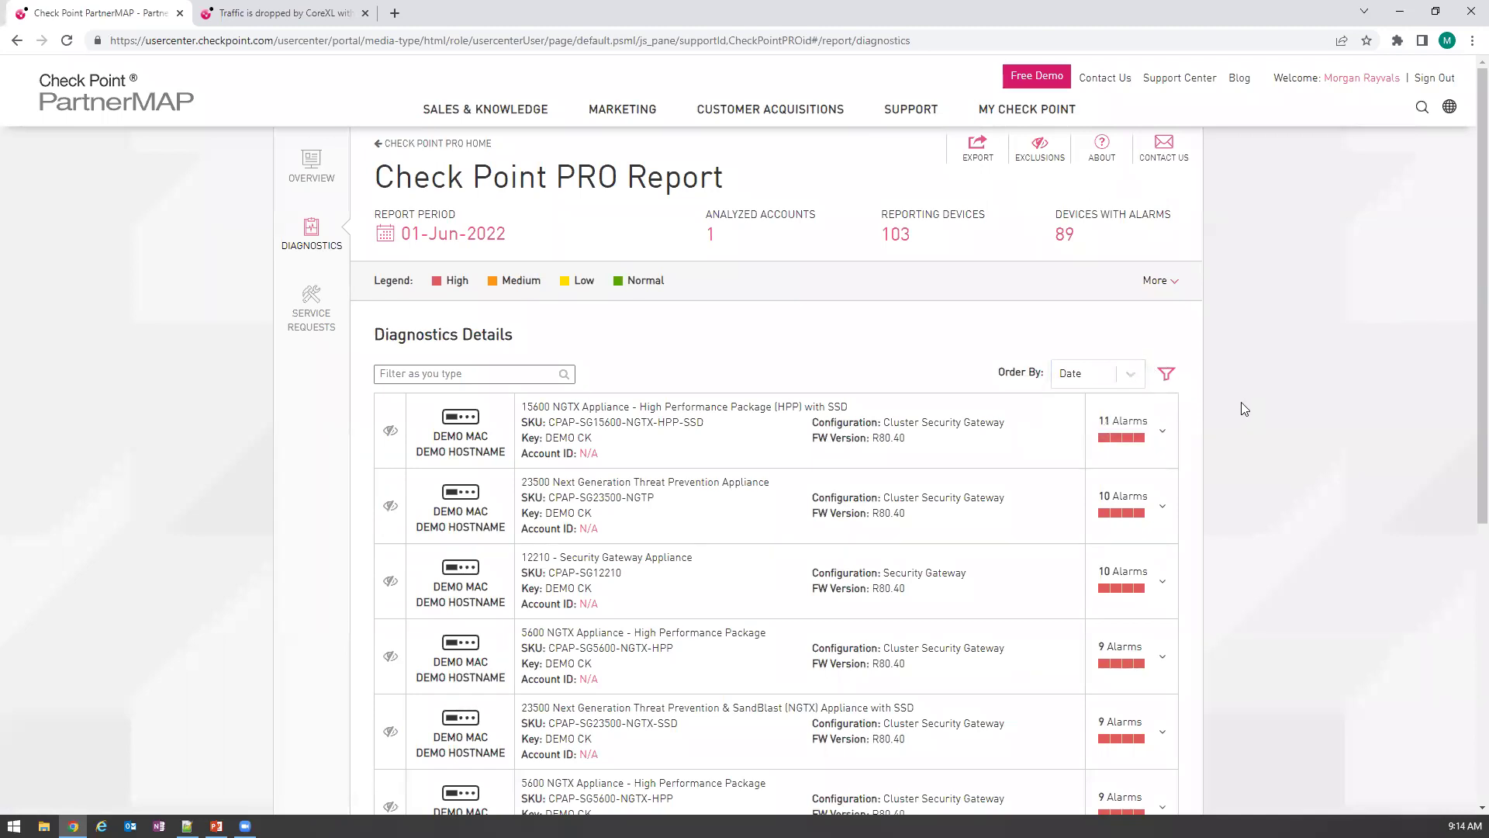